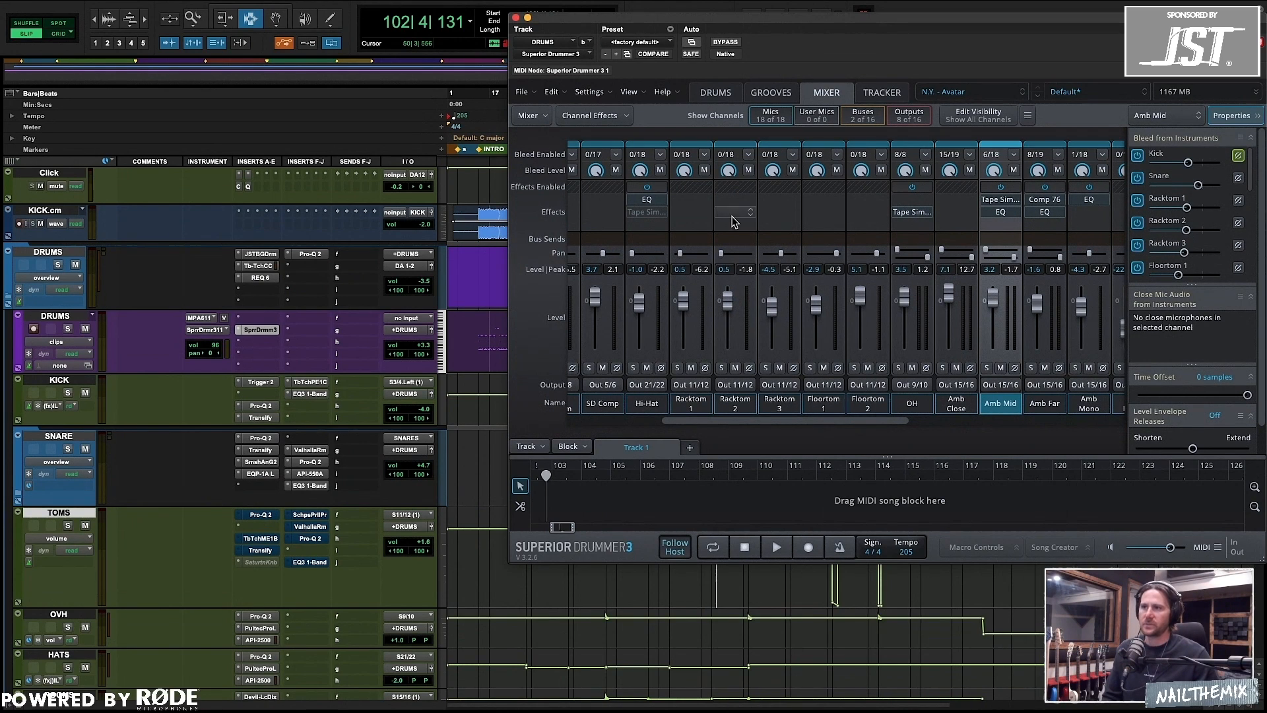
- Insert an EQ on the Floortom 1 channel in Superior Drummer and cut about 4.8 dB near 205 Hz with Q about 3.39
click(517, 17)
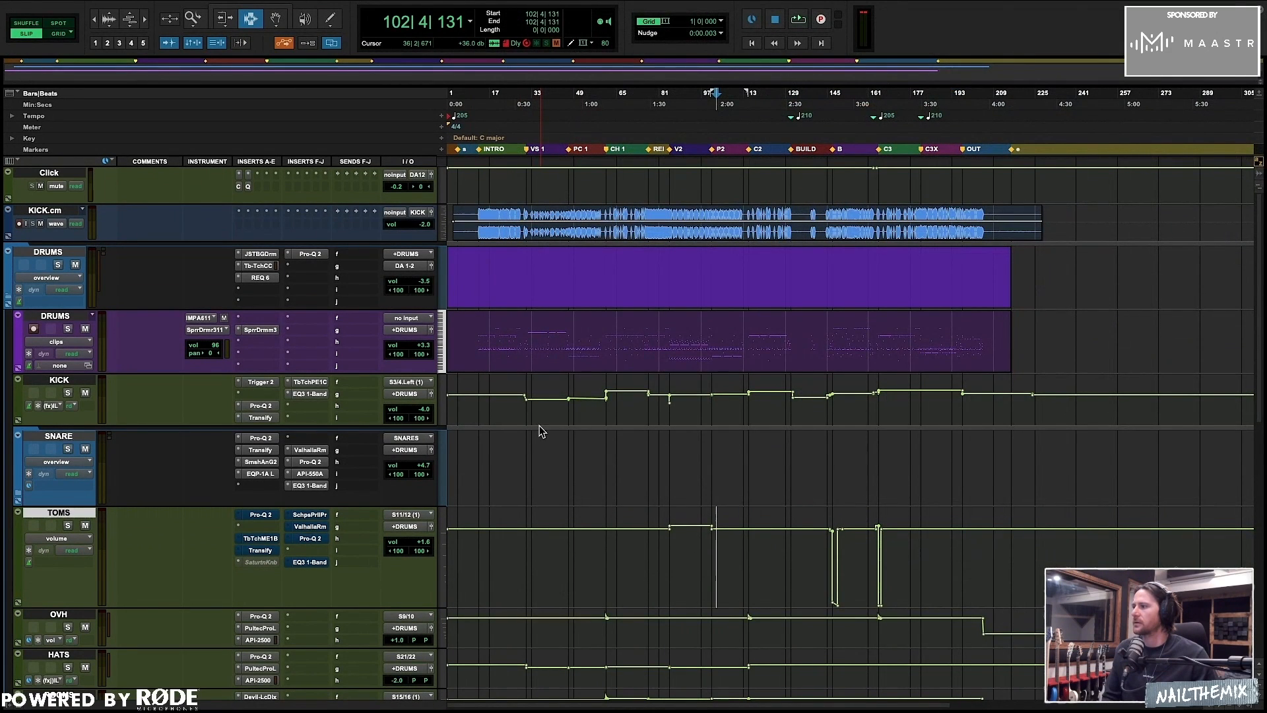
scroll(539, 427, down, 1)
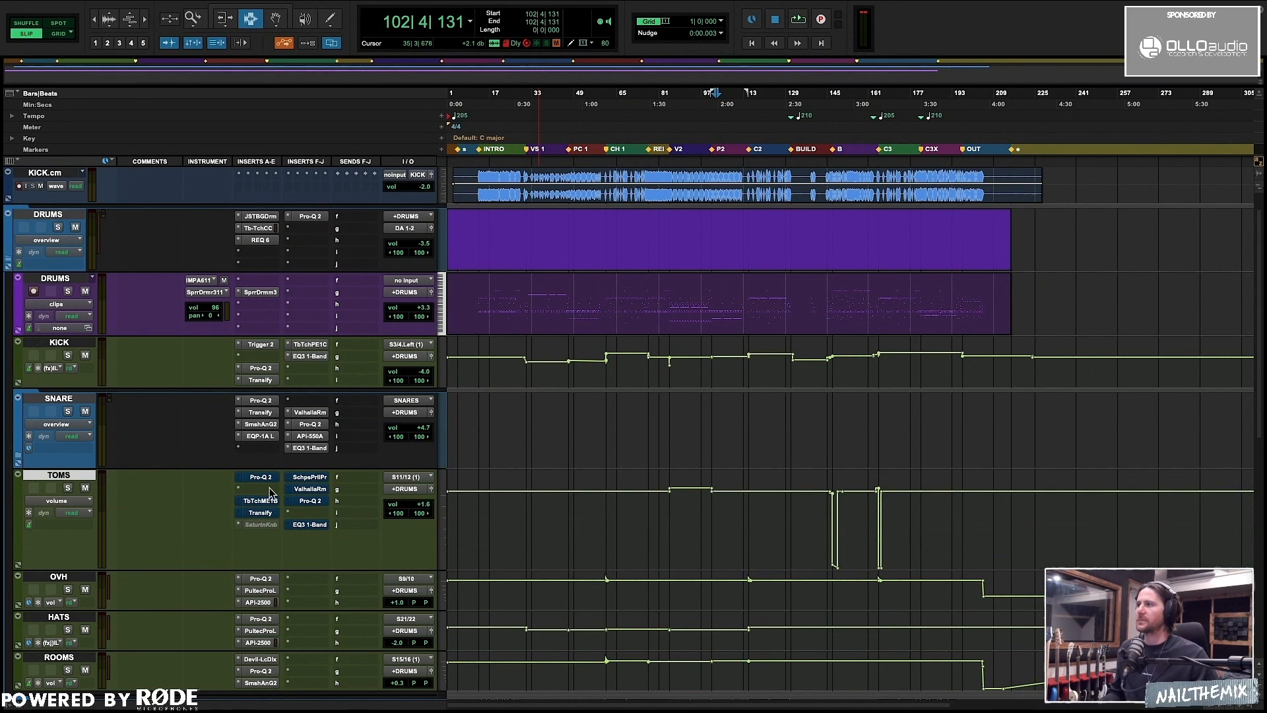
click(263, 289)
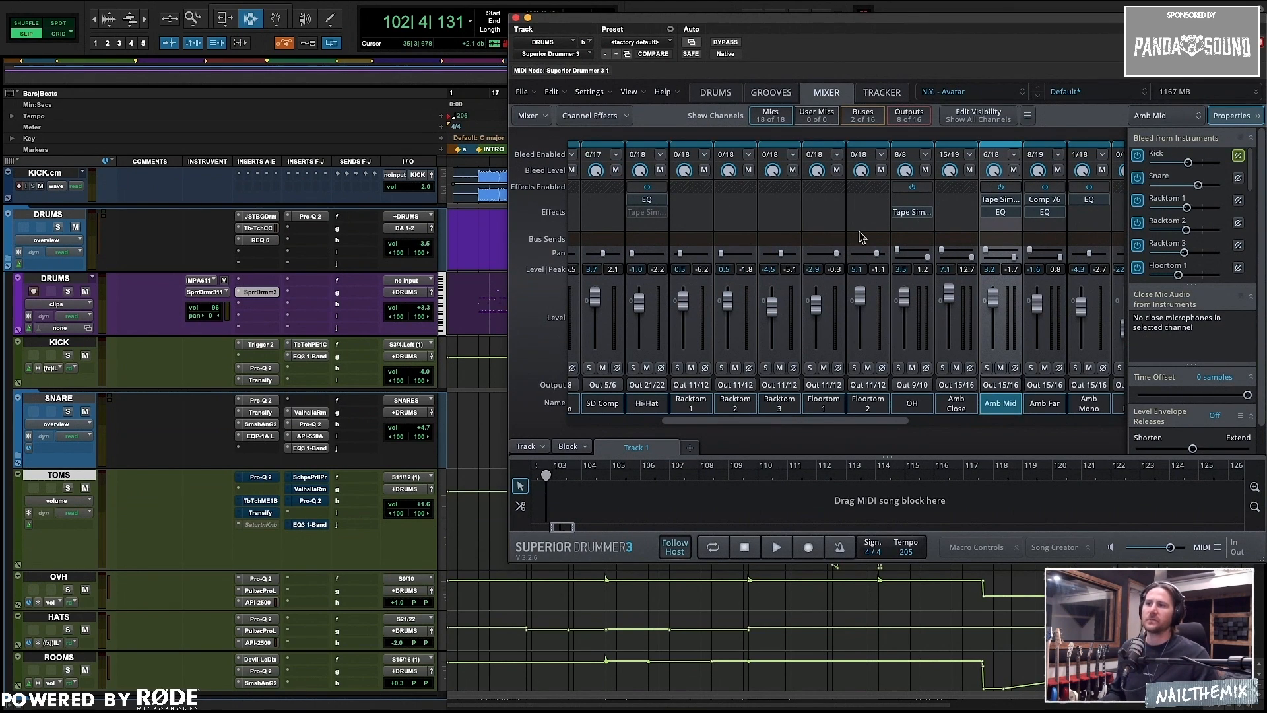
click(830, 200)
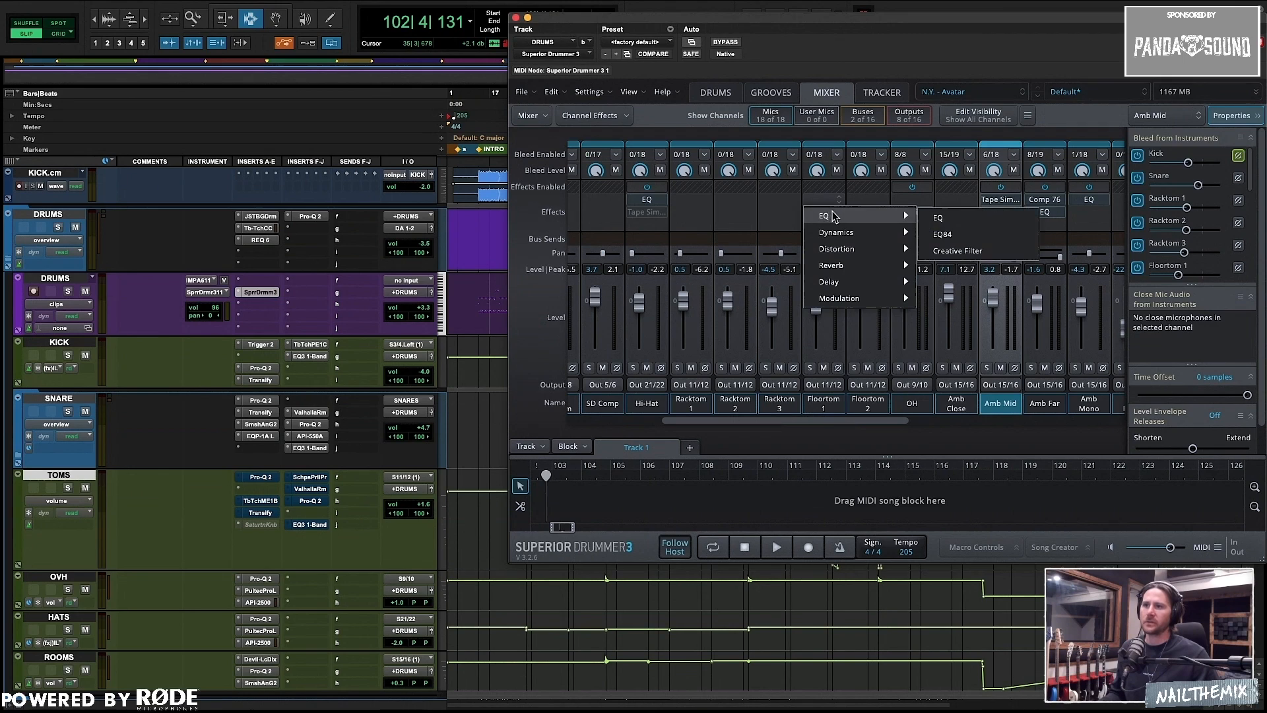
click(946, 222)
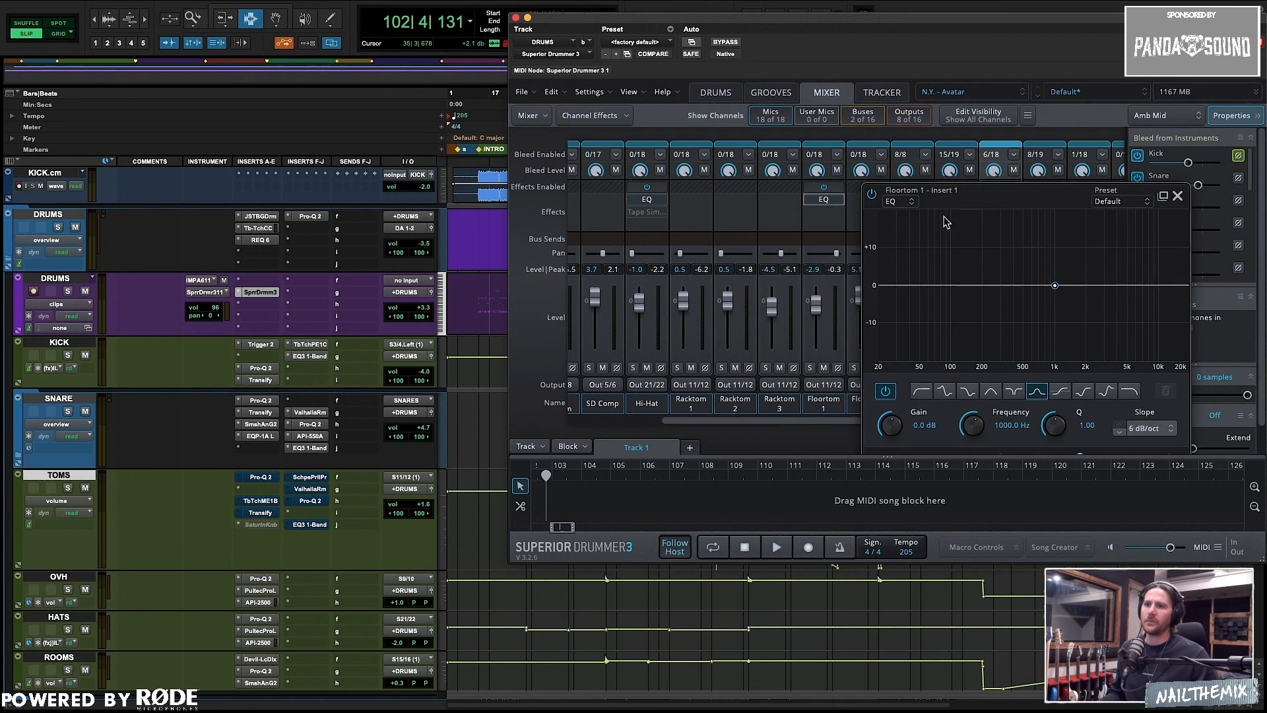
drag(1055, 285, 984, 314)
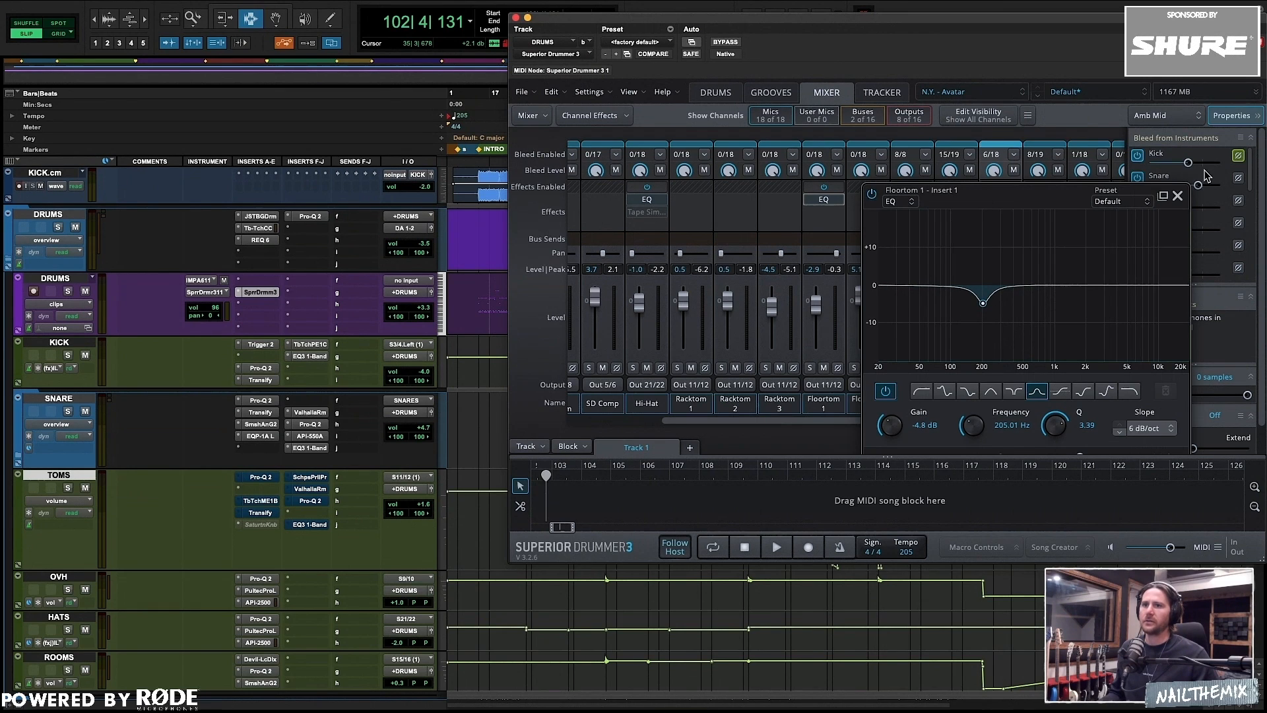
click(1178, 197)
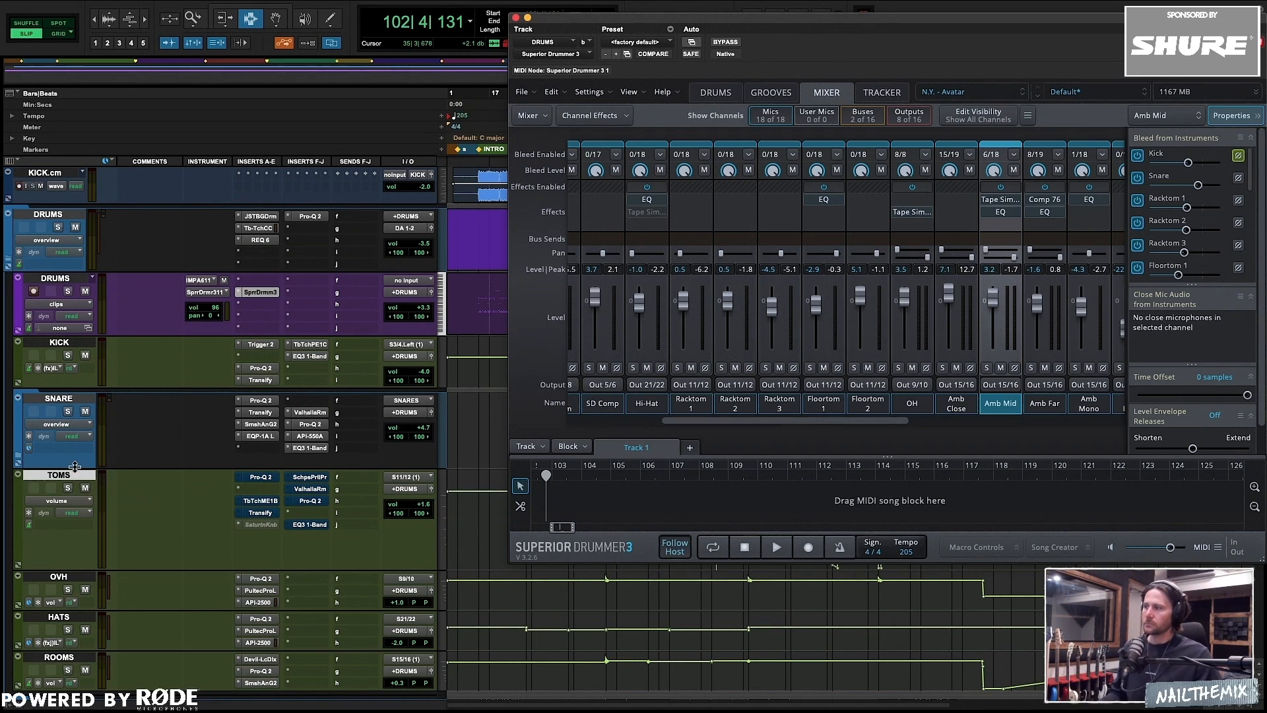
scroll(74, 466, down, 1)
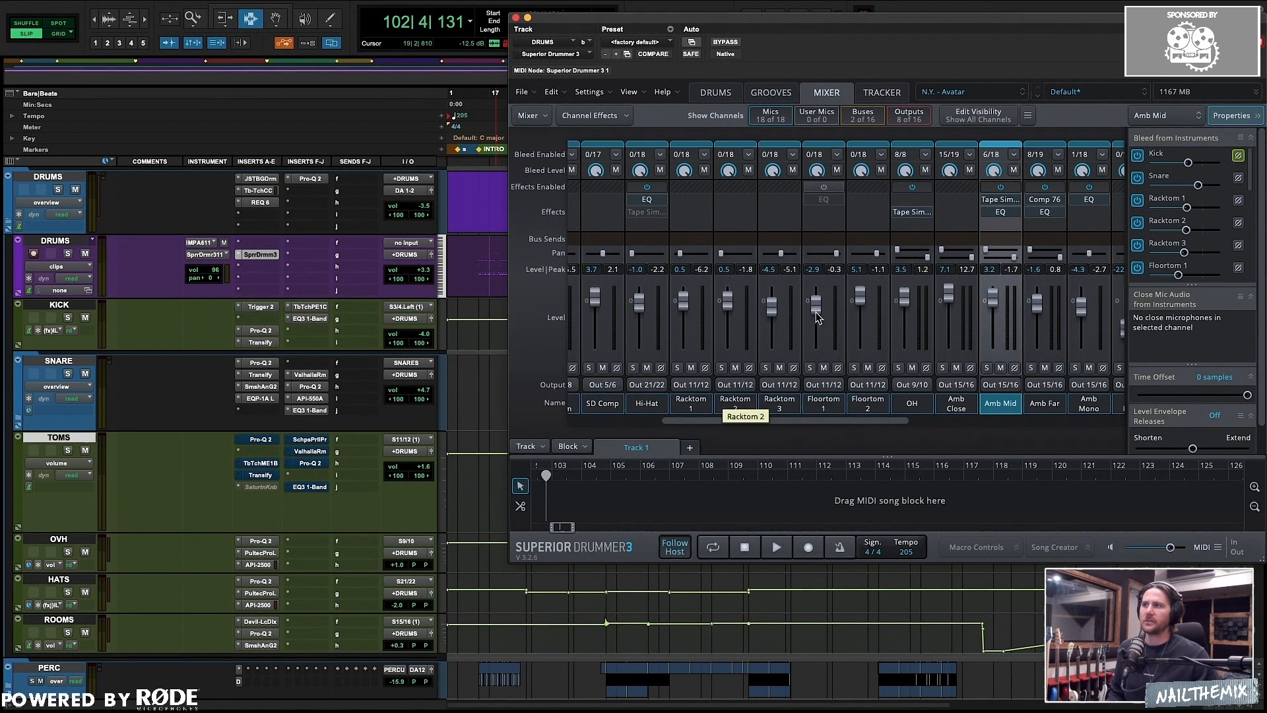
click(517, 18)
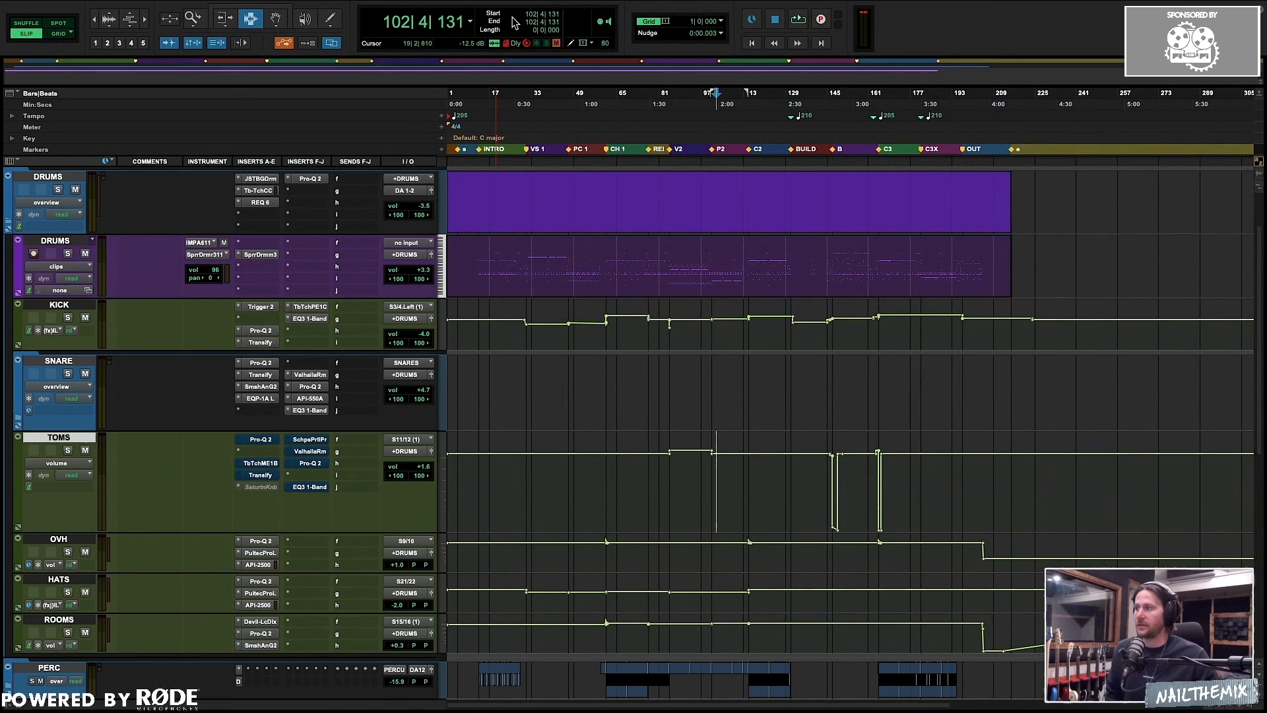
- Select the V2 section of the TOMS track from bar 85 to bar 101, aligned to the grid
scroll(690, 364, down, 2)
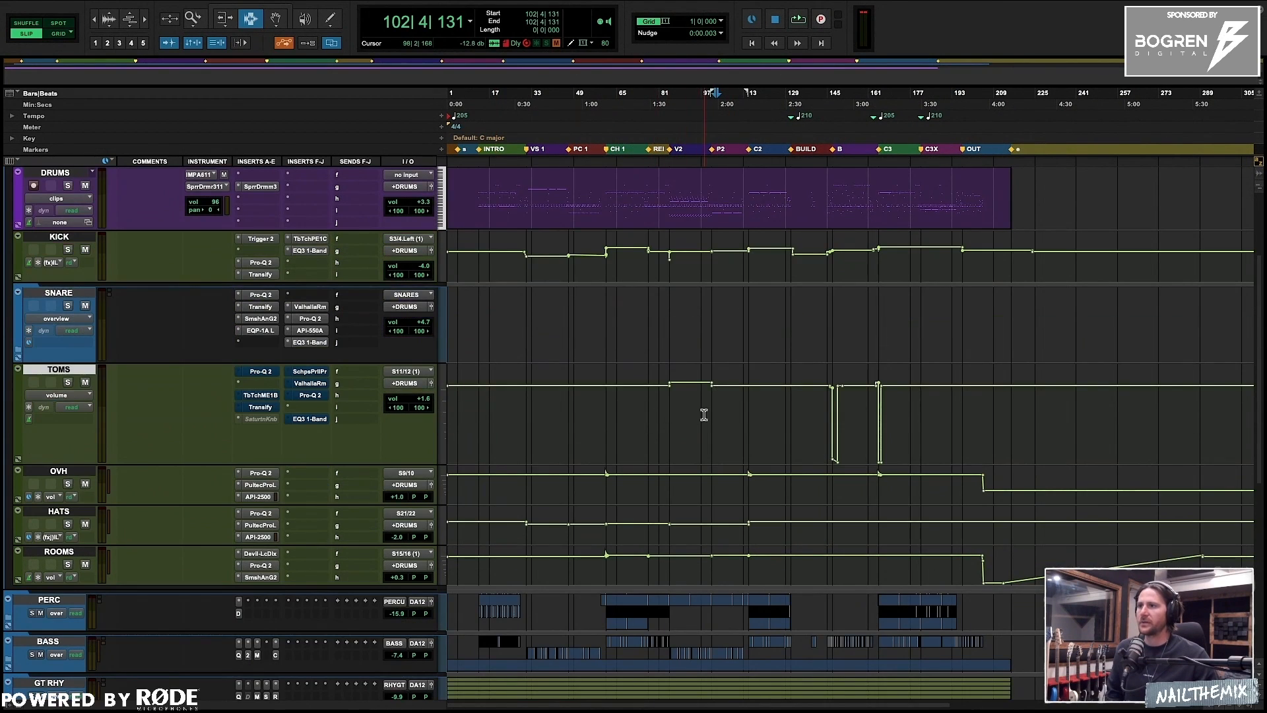
drag(669, 423, 710, 419)
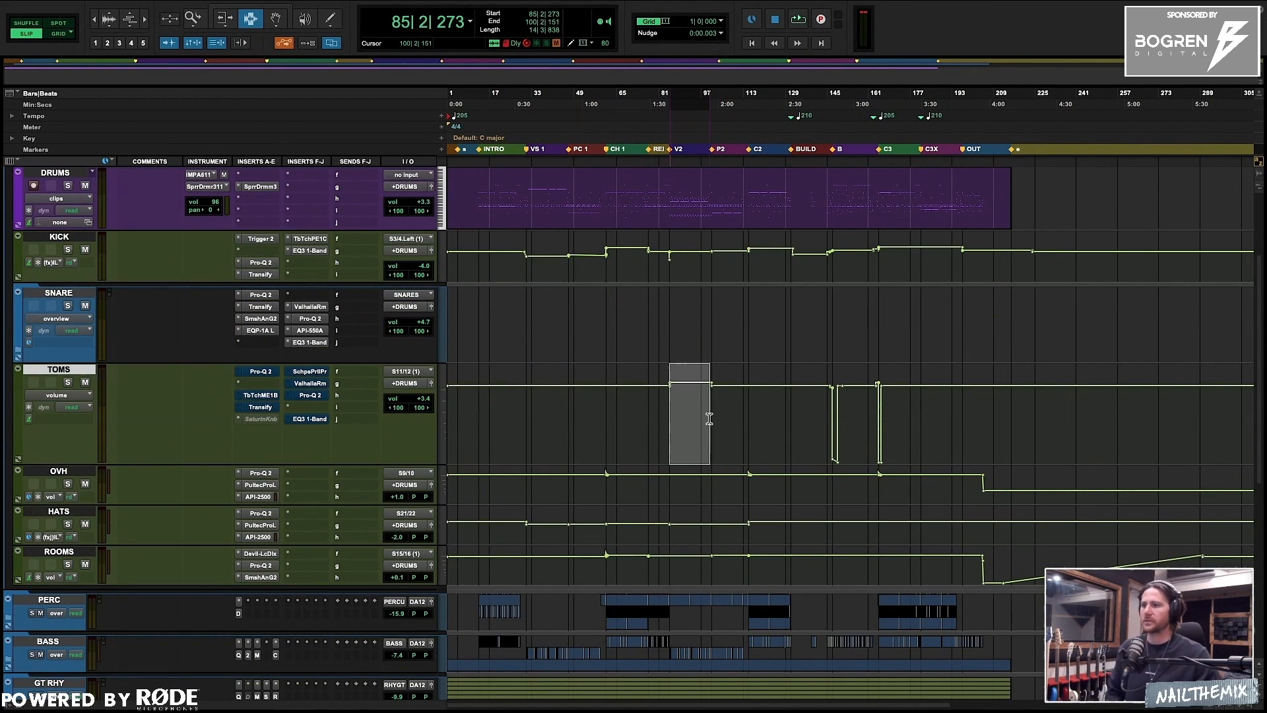
key(ctrl+])
key(ctrl+])
key(ctrl+])
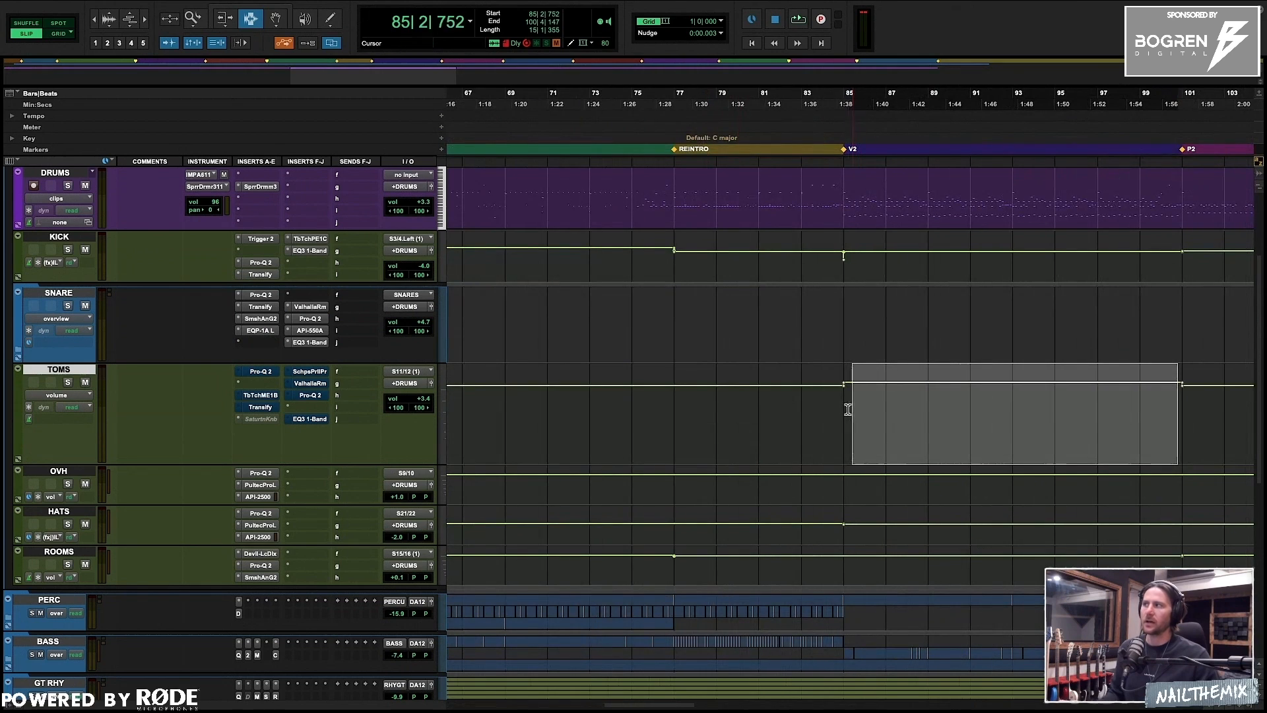
click(844, 410)
drag(845, 410, 1184, 408)
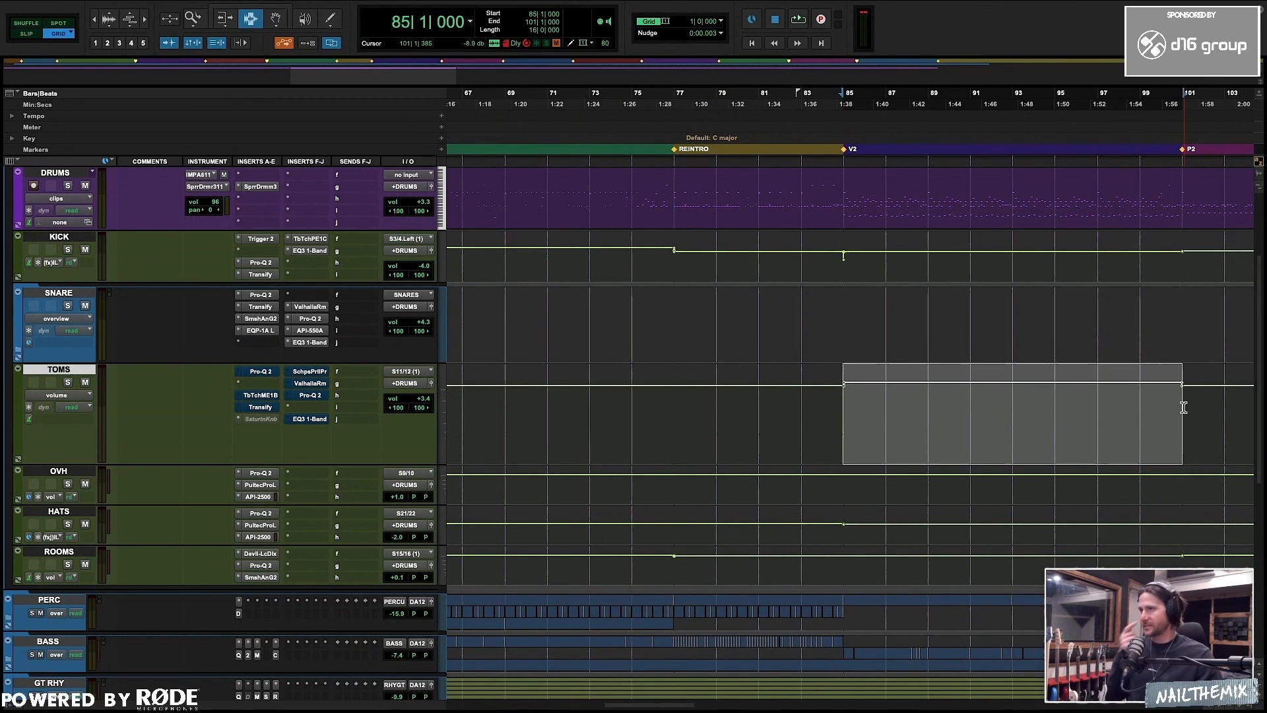
- Play the selected section with TOMS soloed and open the track's Pro-Q 2 equalizer with its bypass off
key(space)
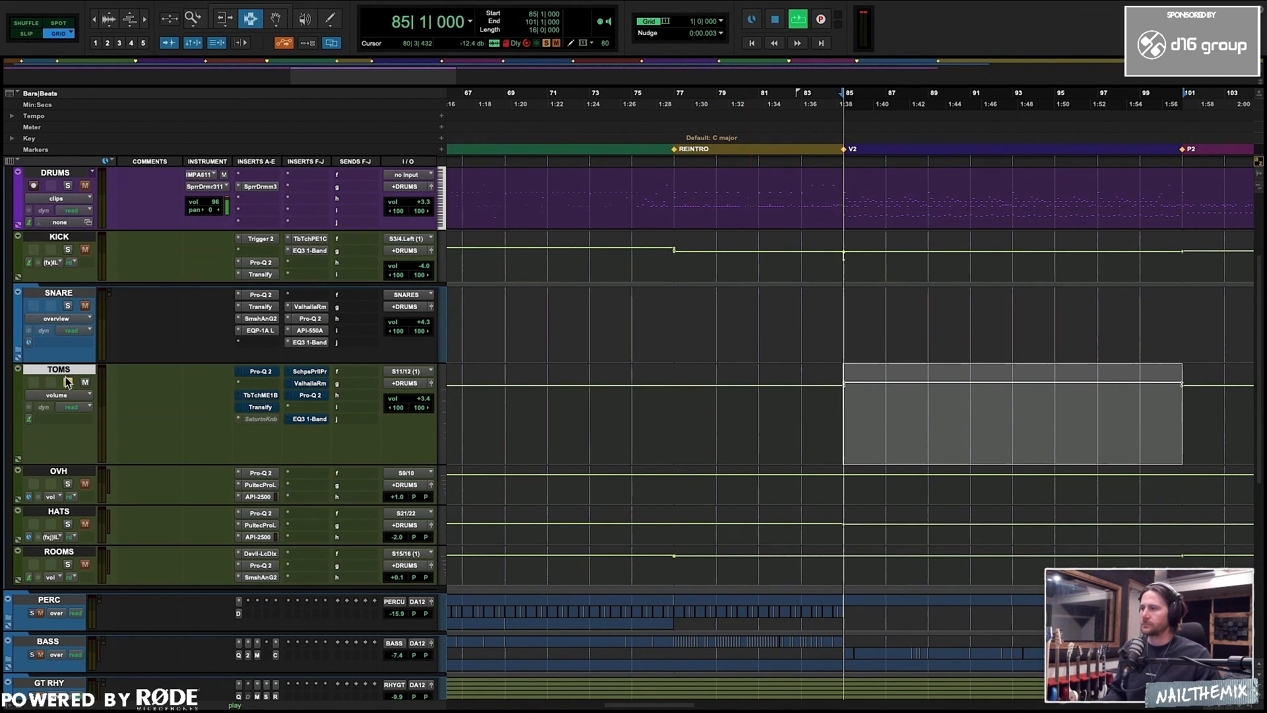
click(67, 382)
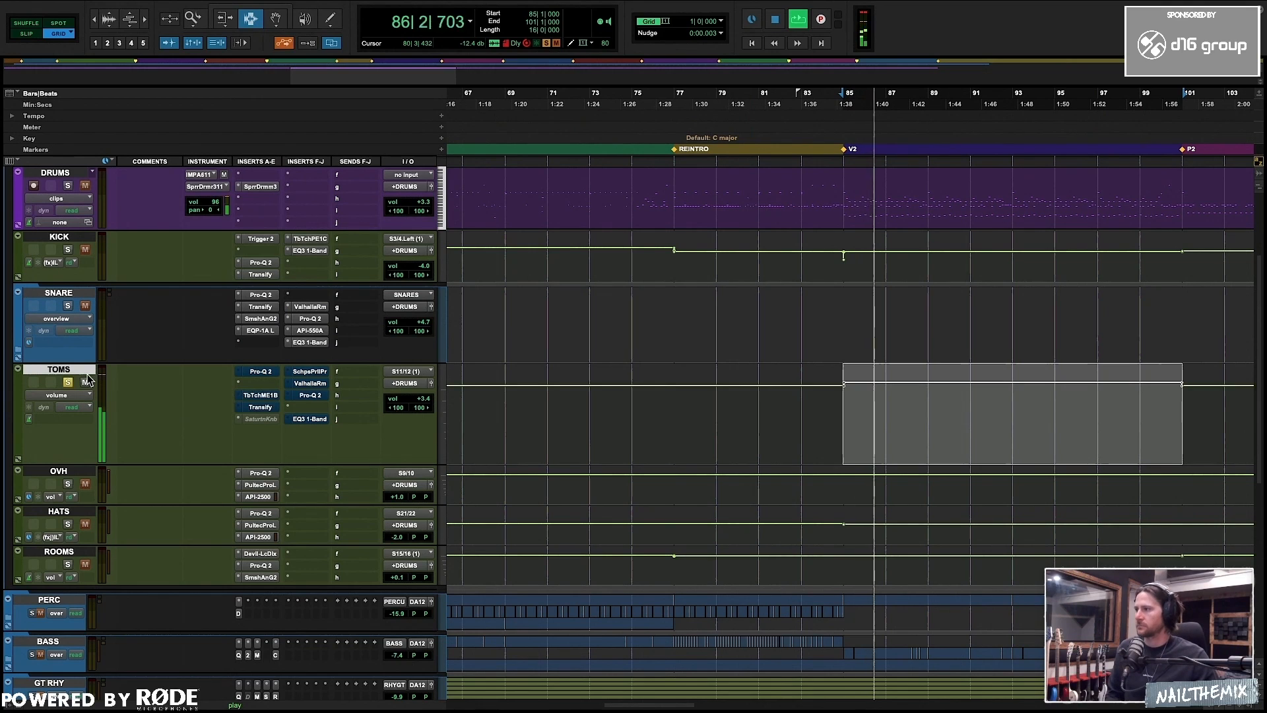
click(265, 373)
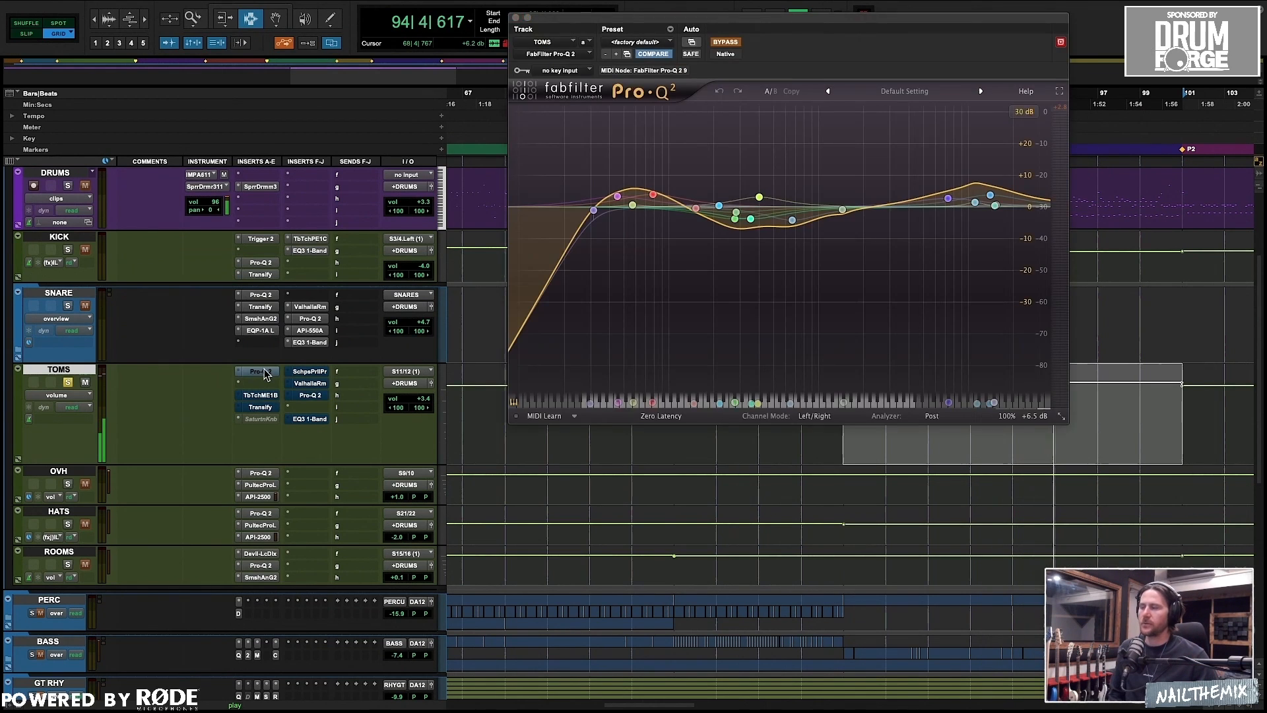
click(265, 373)
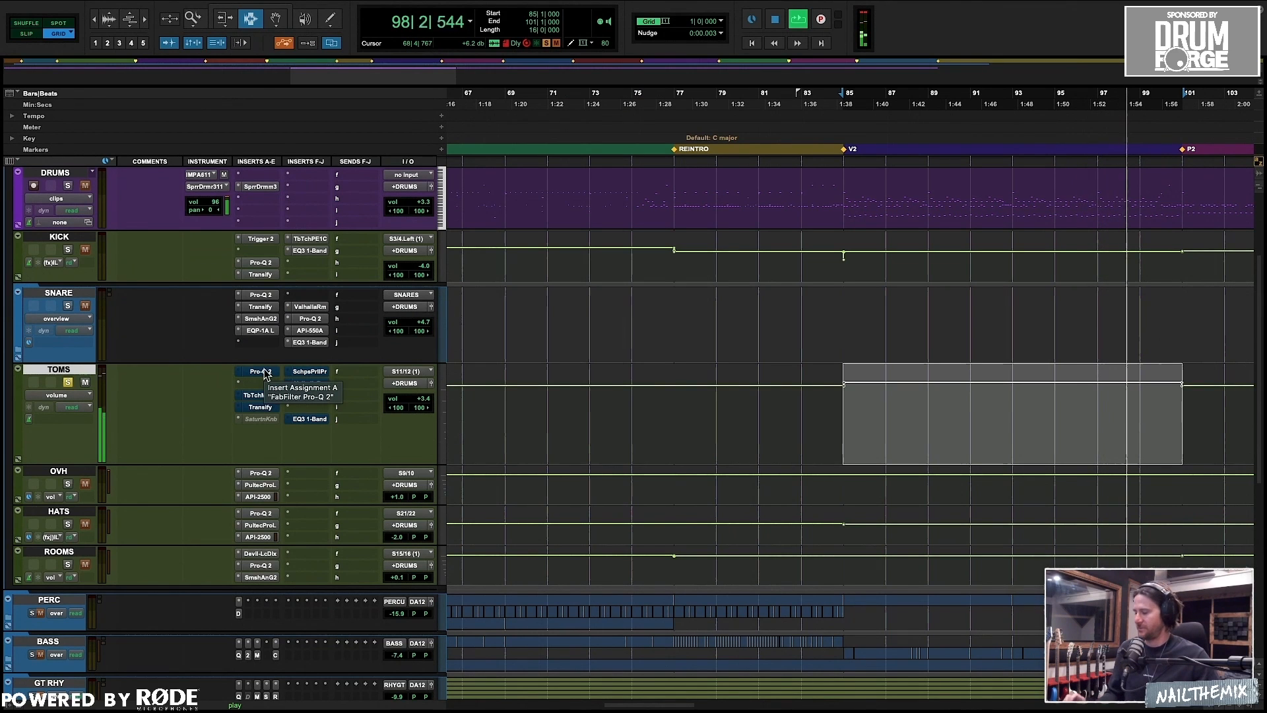
click(265, 373)
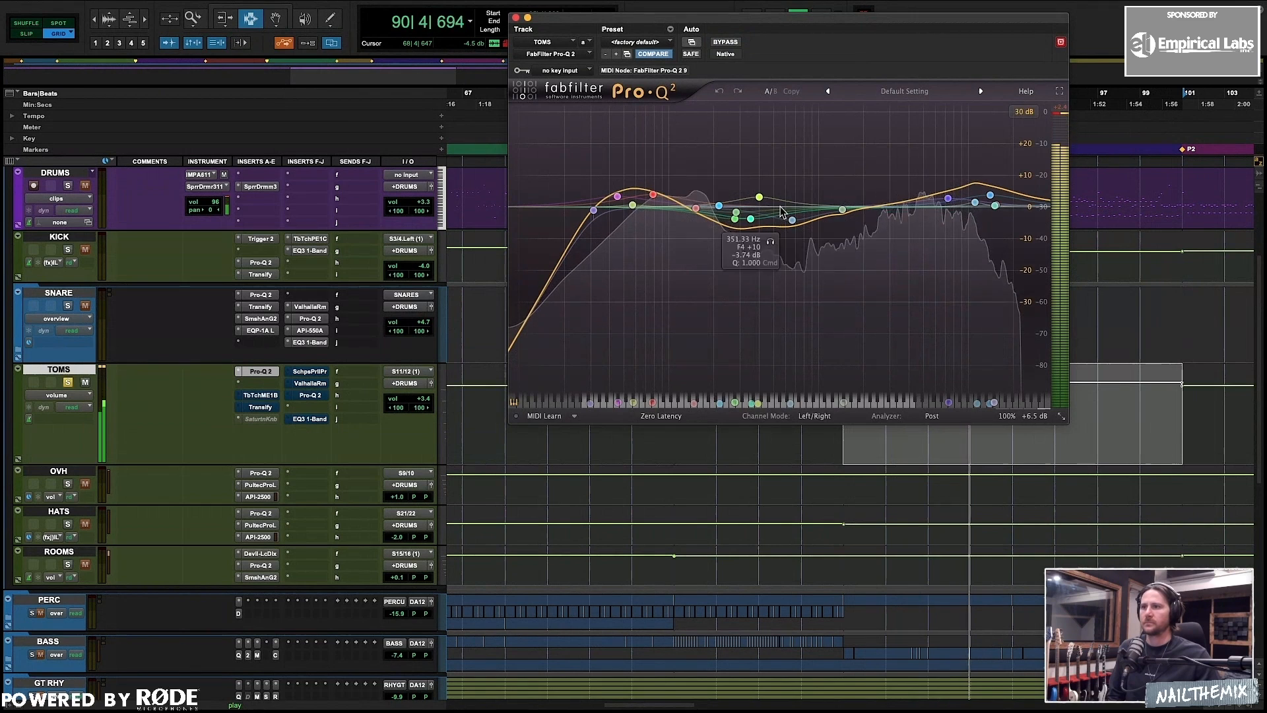
- Try a narrow dip of about 0.68 dB near 1441 Hz in the toms equalizer and undo it
click(885, 214)
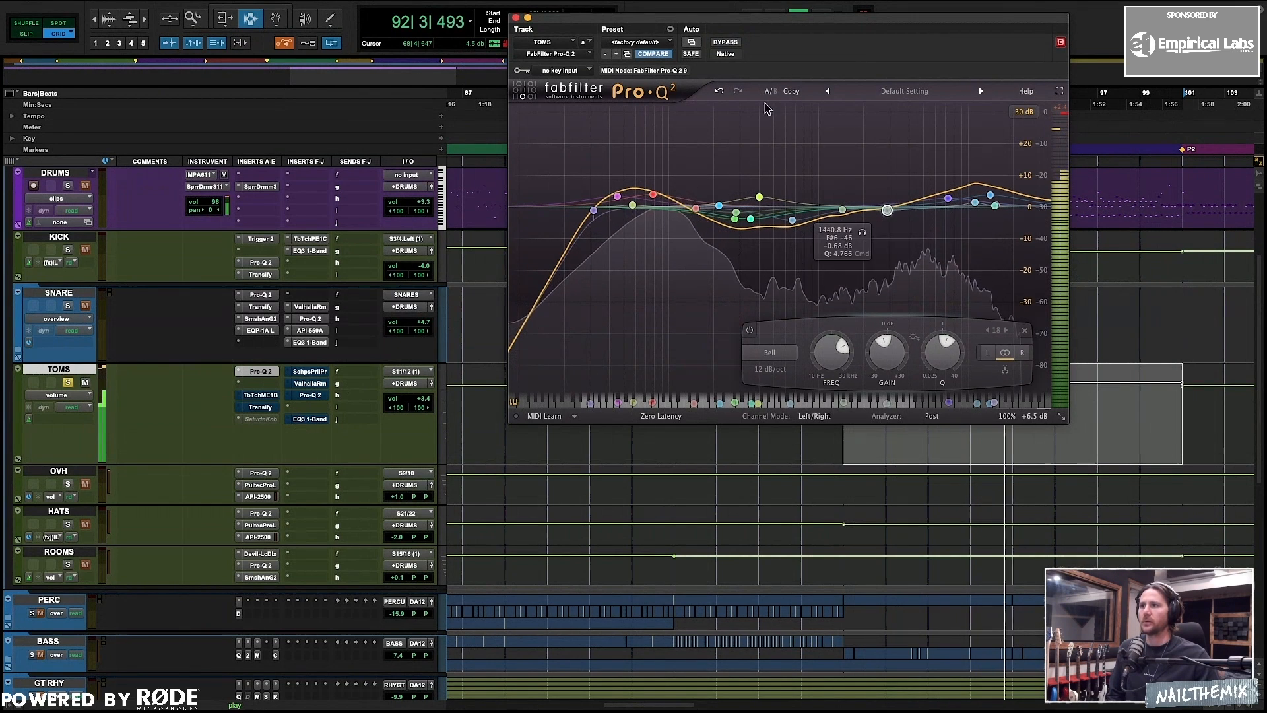
click(720, 93)
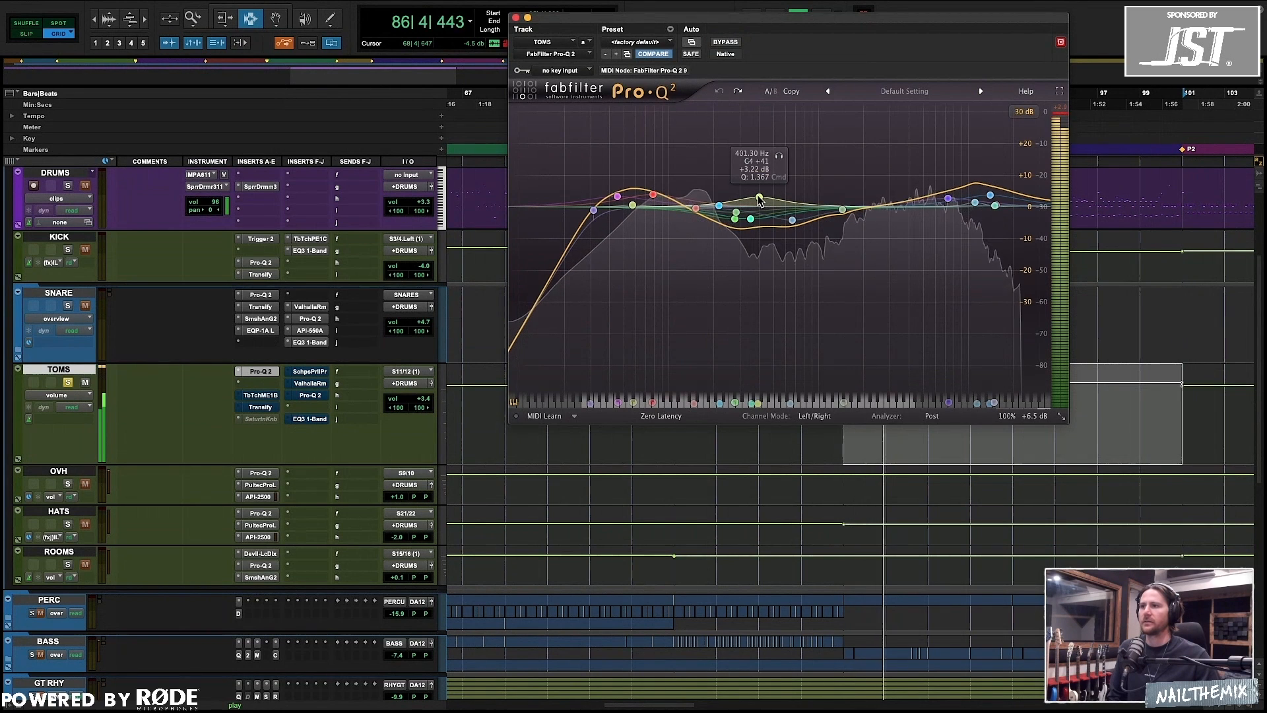
- Lower the gain of the boost near 401 Hz in the toms equalizer to about 0 dB
click(760, 198)
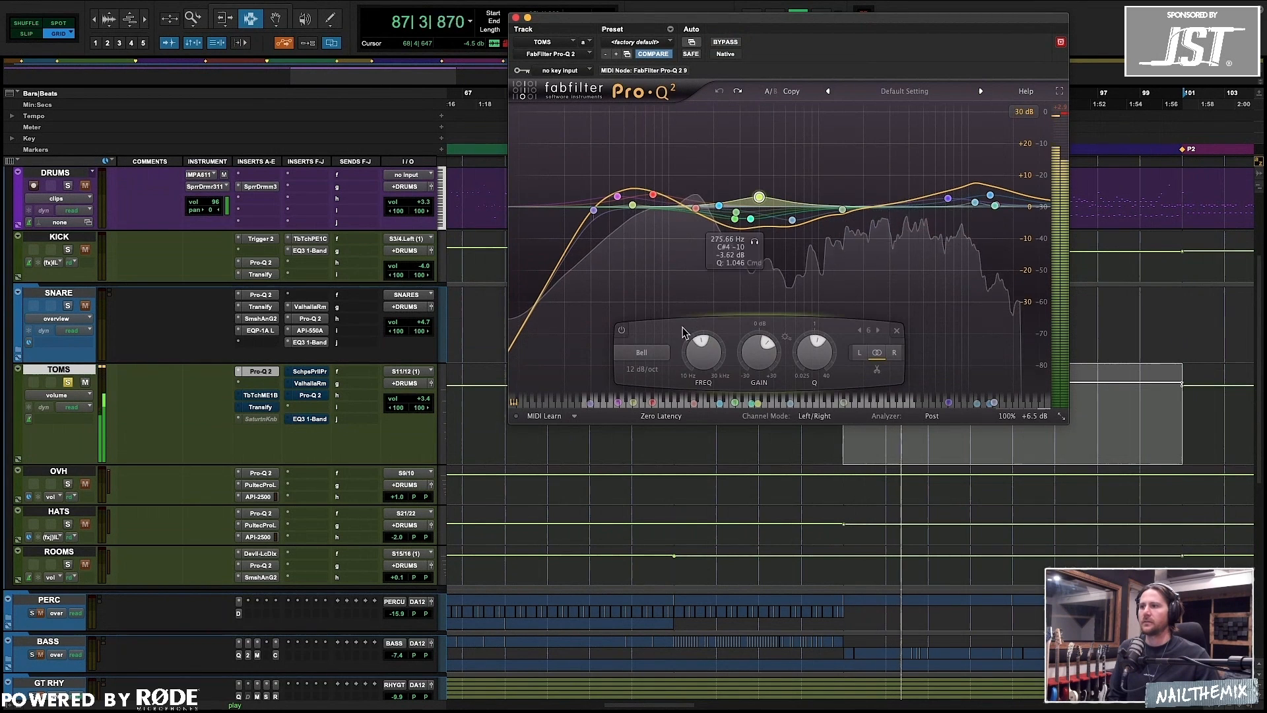
click(622, 330)
drag(759, 198, 759, 206)
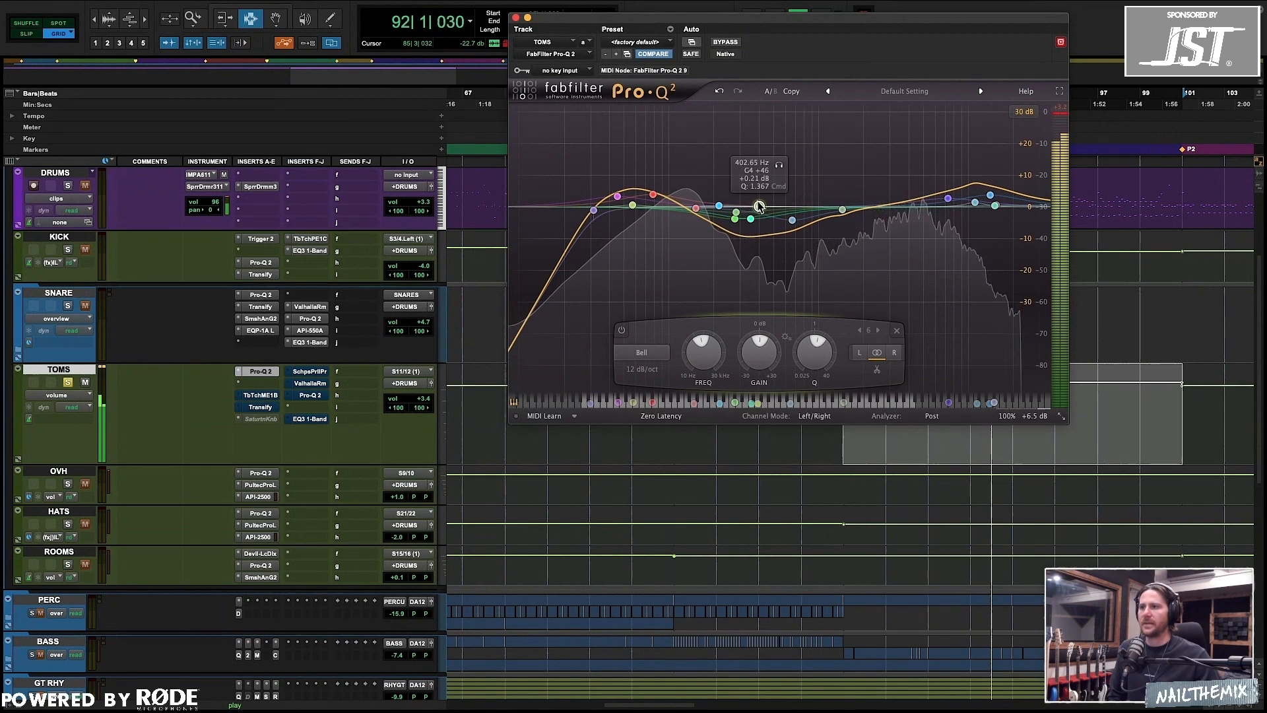
drag(760, 198, 760, 207)
- Try moving the low-mid cut to about 324 Hz at -4.04 dB, and undo the recent low-mid band changes
drag(813, 244, 777, 245)
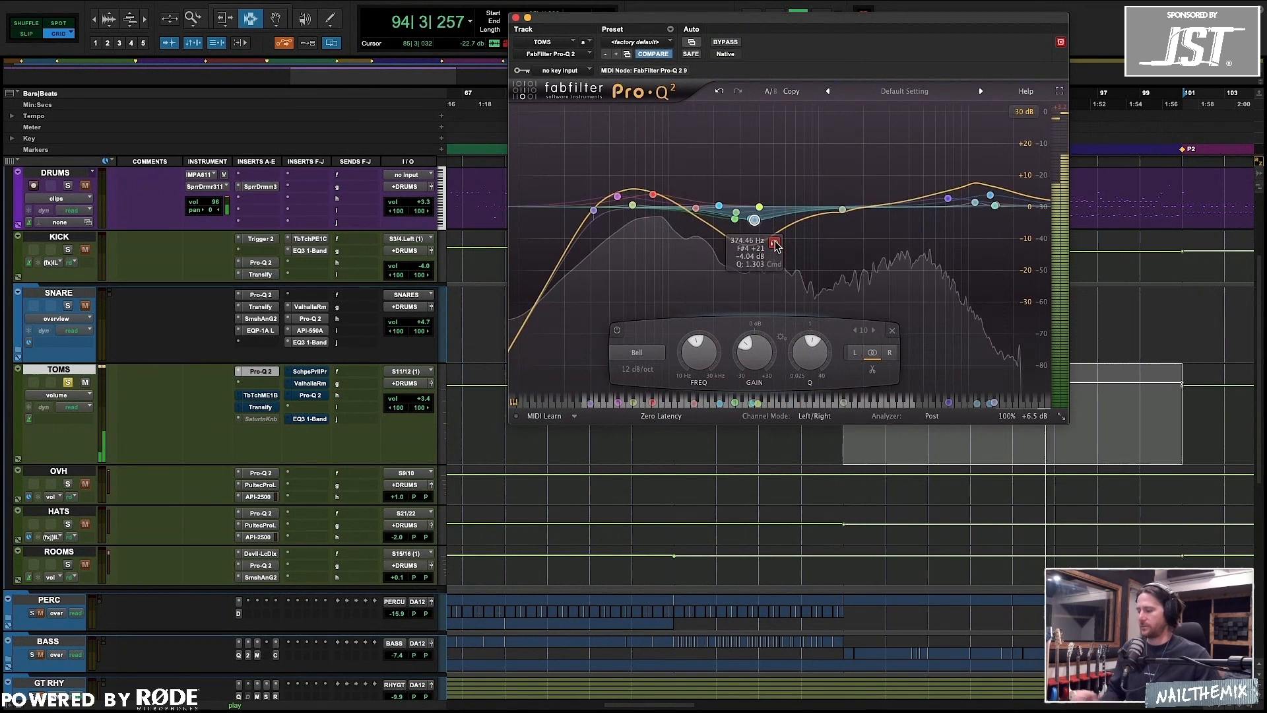
click(718, 91)
drag(834, 255, 751, 212)
click(719, 92)
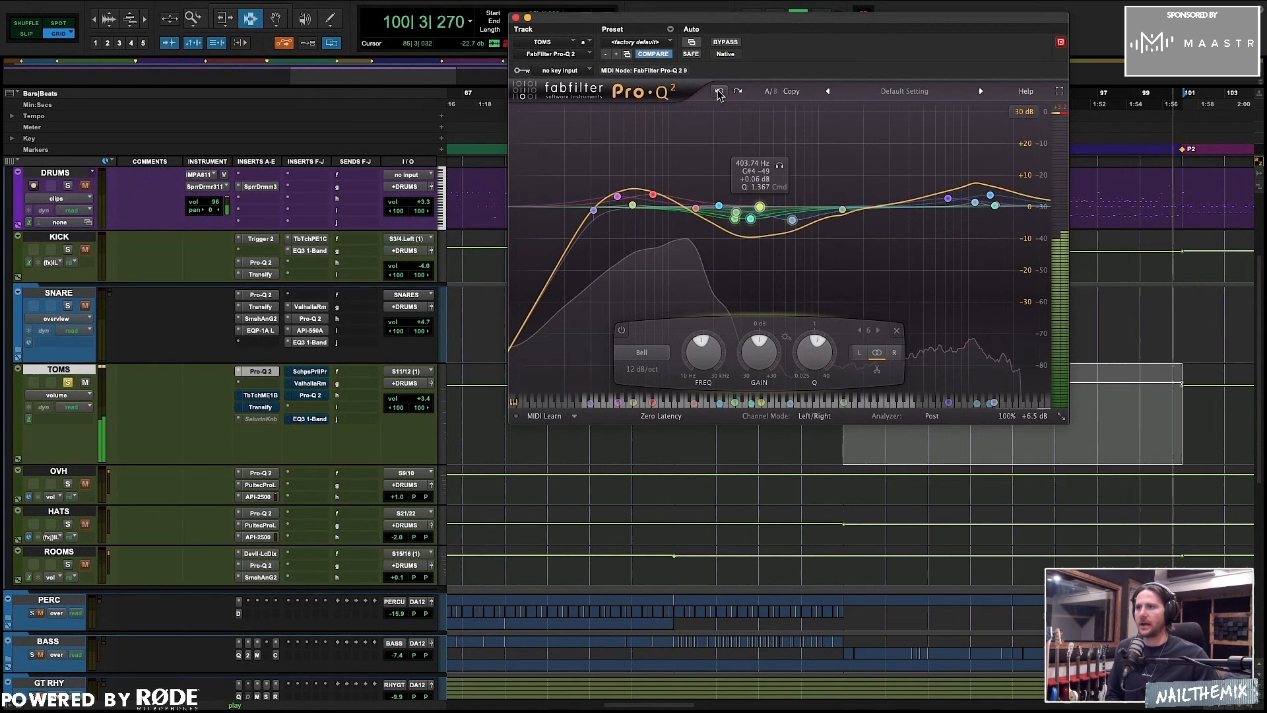
click(719, 91)
- Compare the low-mid boost bypassed and active, set it to about 397 Hz at +3.03 dB, and check the equalizer's output options
alt+click(759, 197)
alt+click(759, 197)
drag(759, 198, 759, 198)
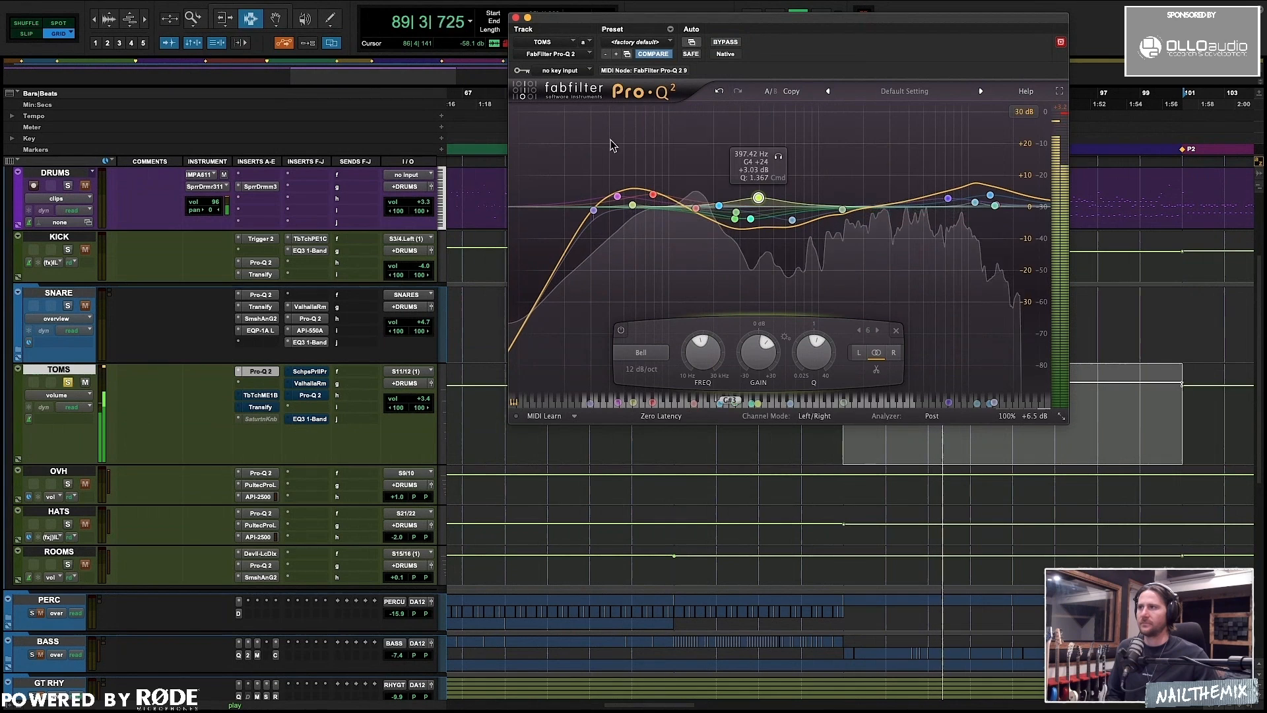
click(516, 18)
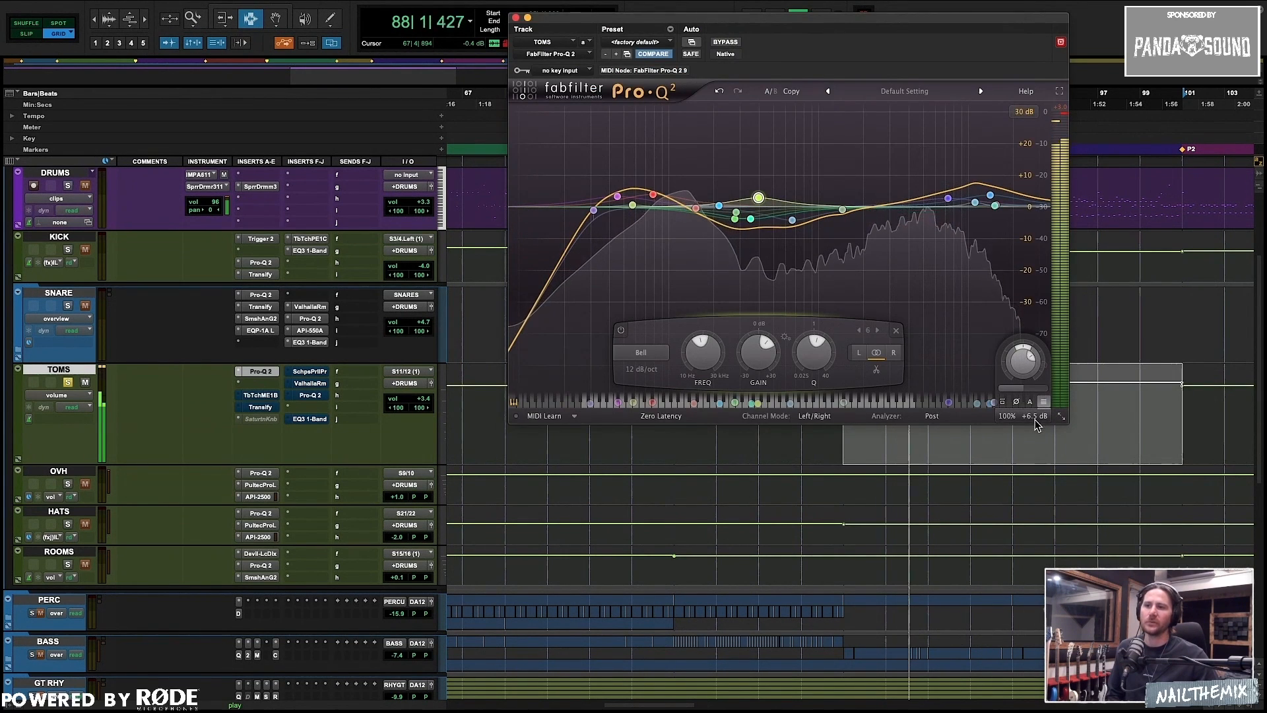
mouse_move(1035, 419)
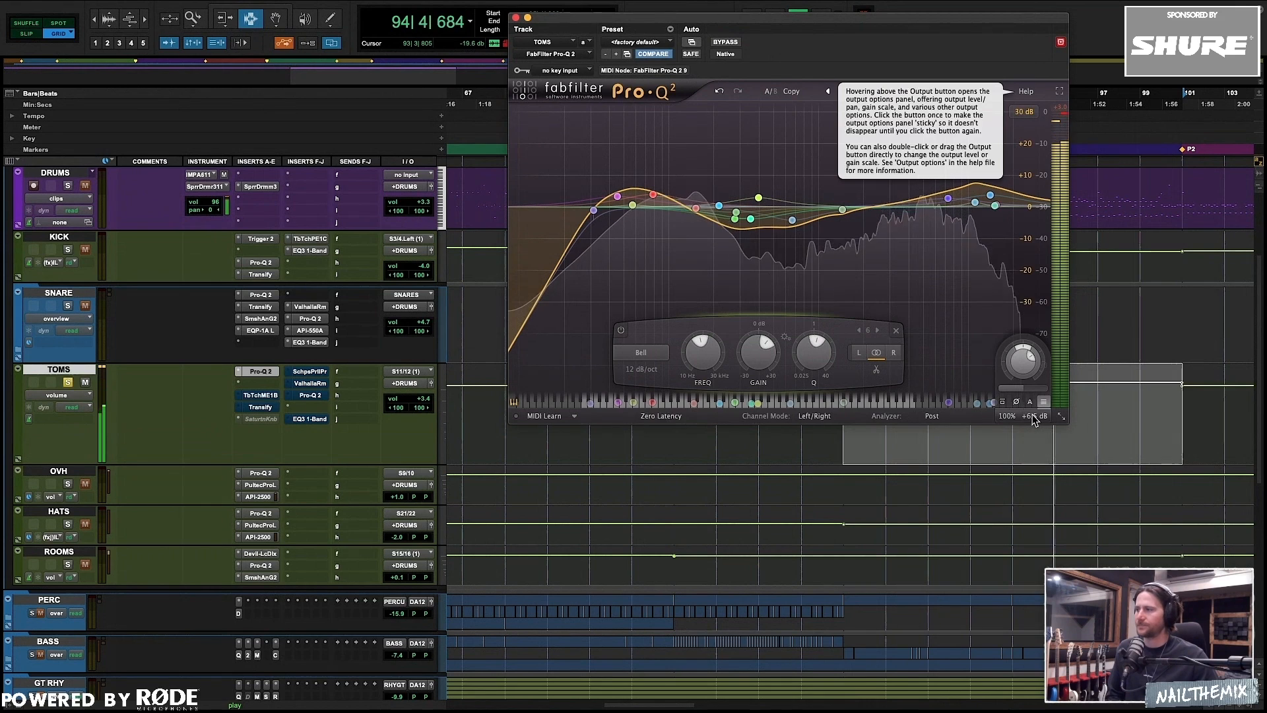
- Activate the Tube-Tech ME 1B equalizer on the TOMS track and set its Low Peak to 2.2
click(265, 399)
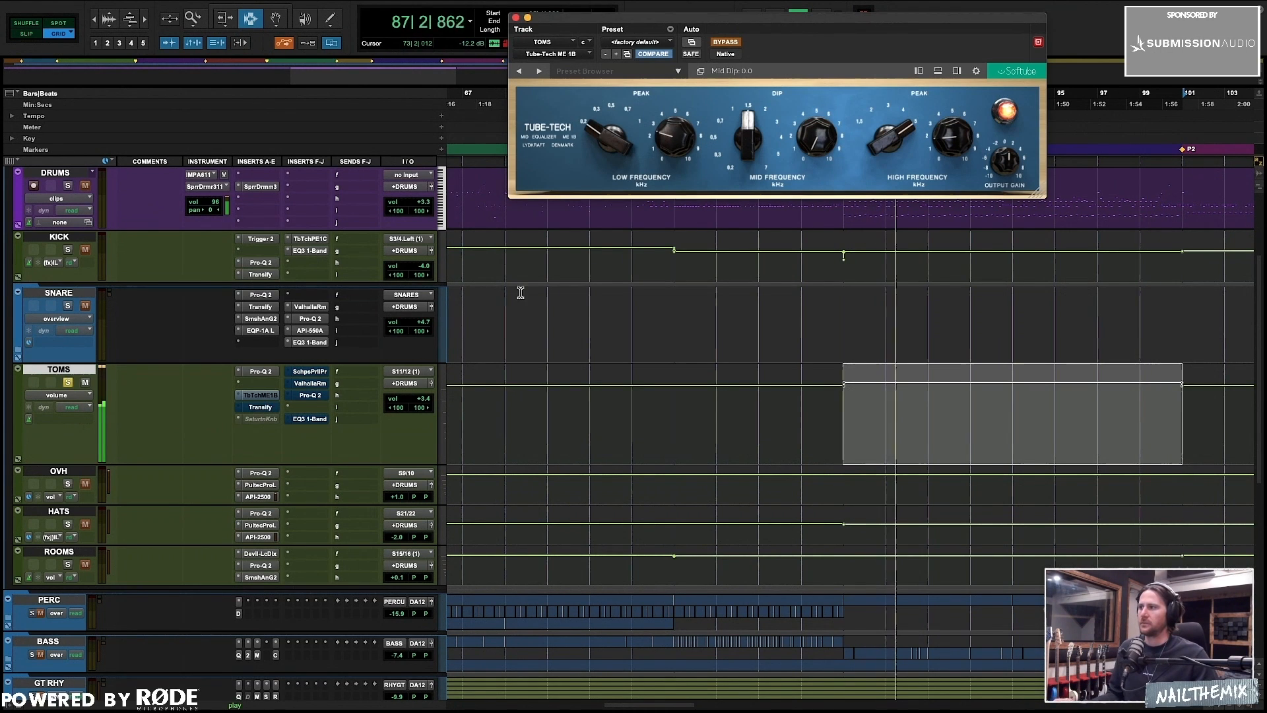
click(260, 372)
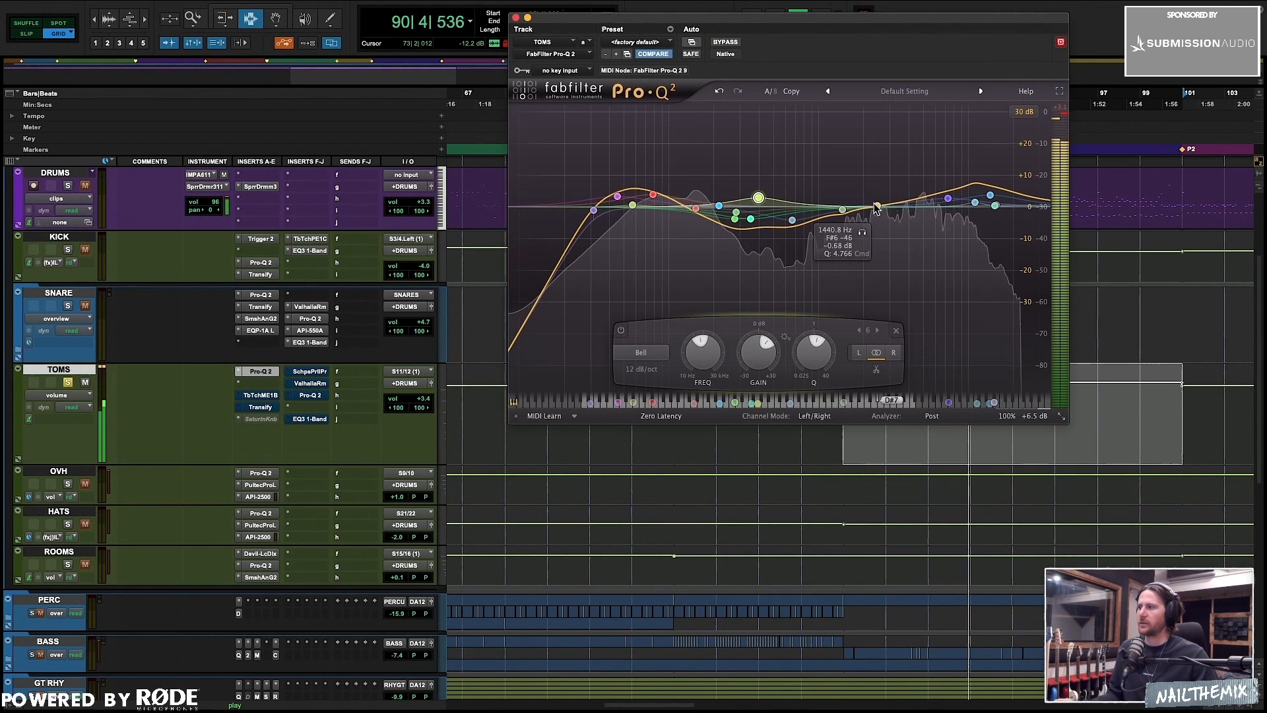
click(268, 396)
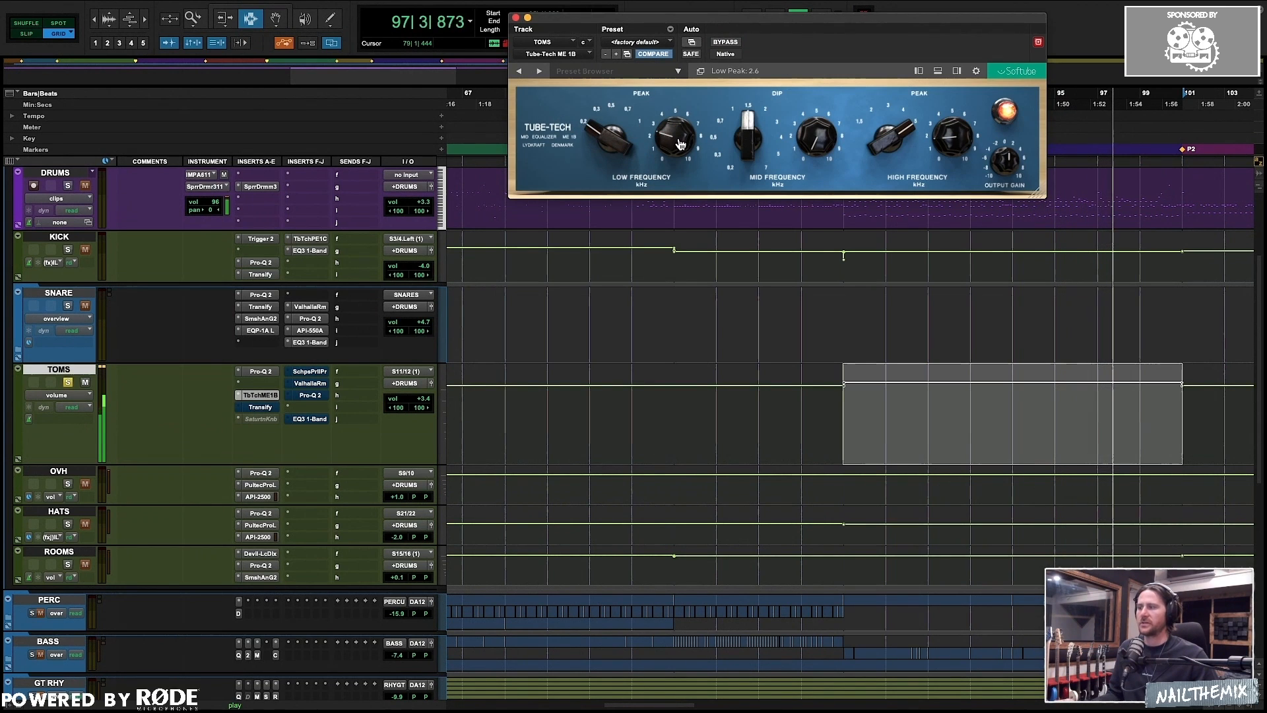
mouse_move(681, 141)
mouse_down()
mouse_move(677, 64)
mouse_move(664, 135)
mouse_up()
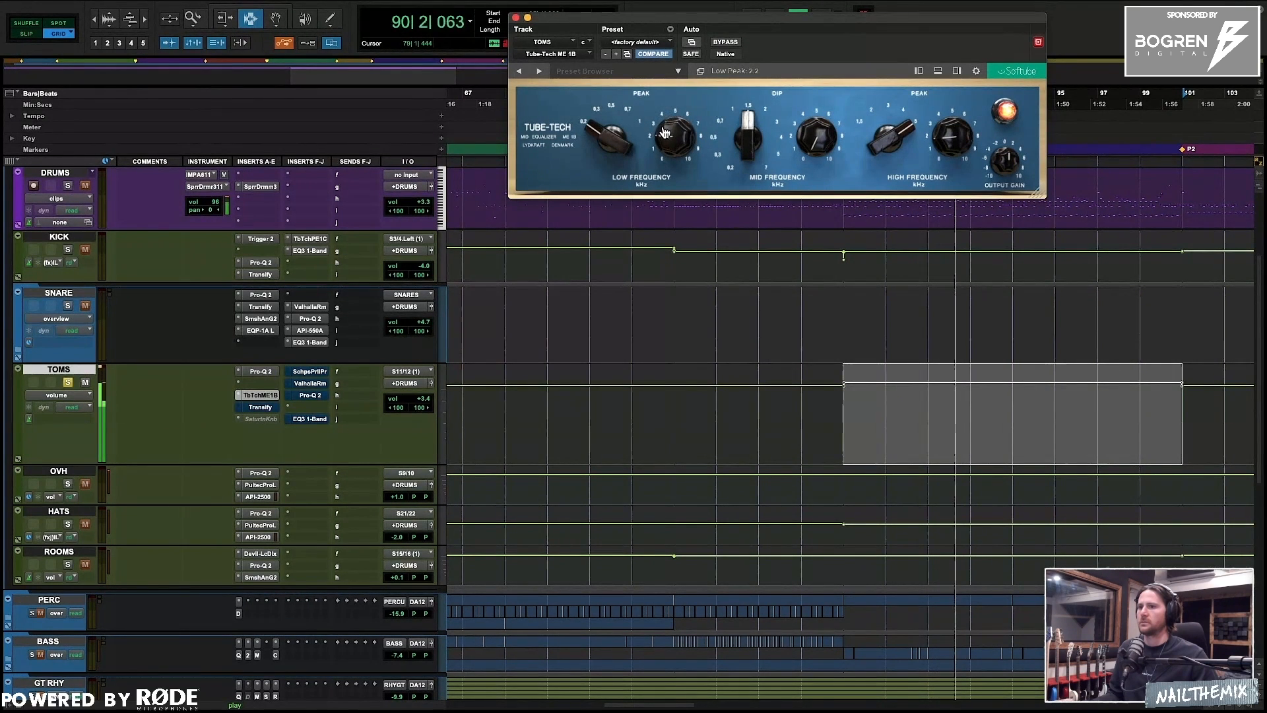
- Expand the VOCALS folder track and the SING LV folder inside it
scroll(117, 384, up, 3)
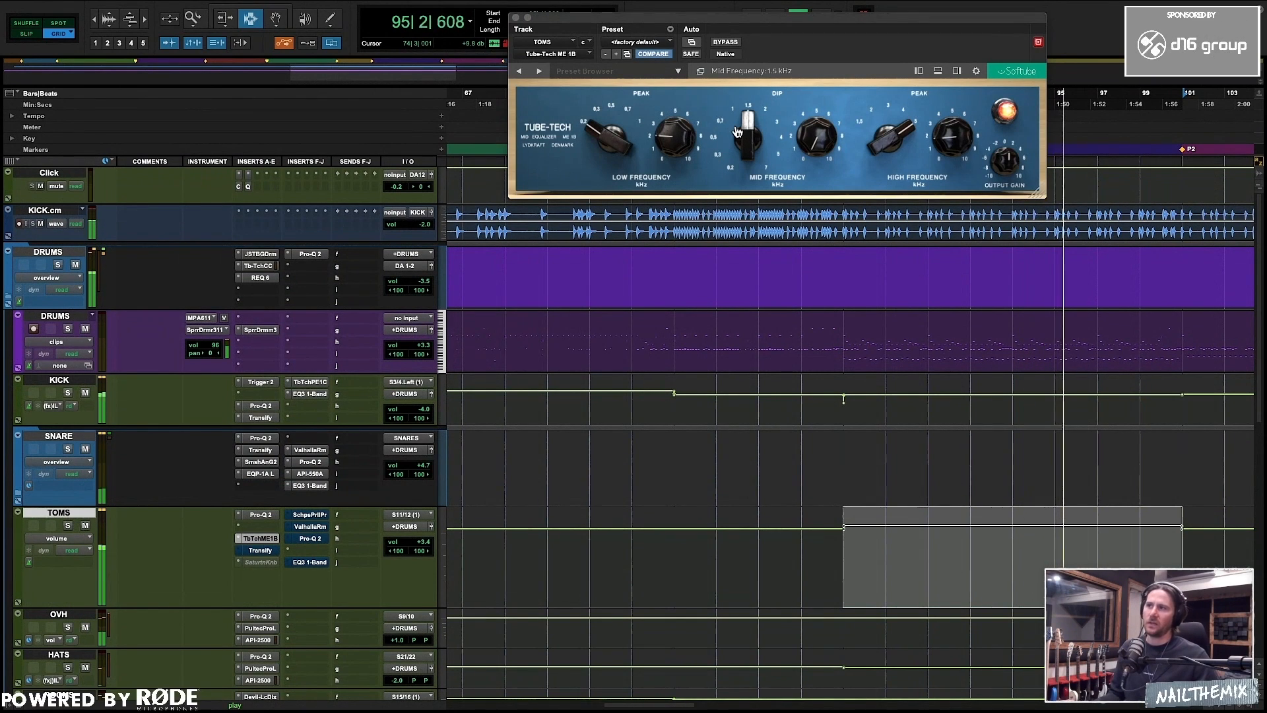
mouse_move(679, 140)
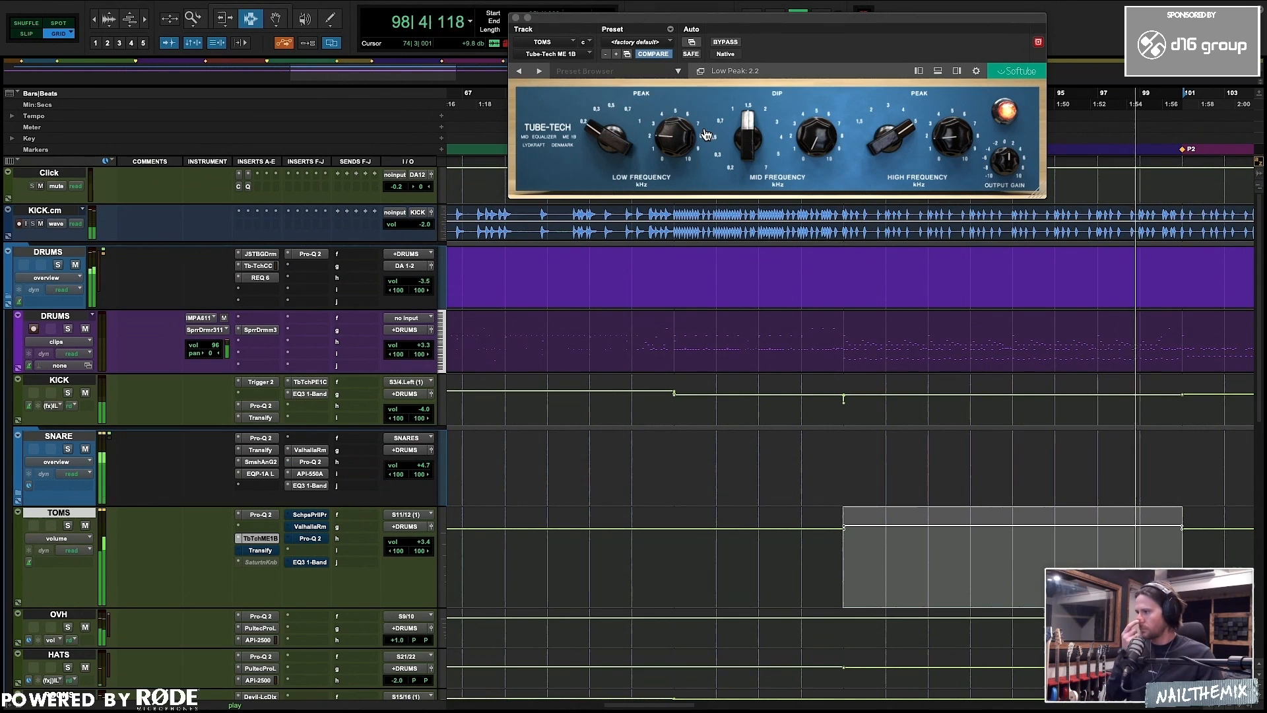
scroll(647, 410, down, 10)
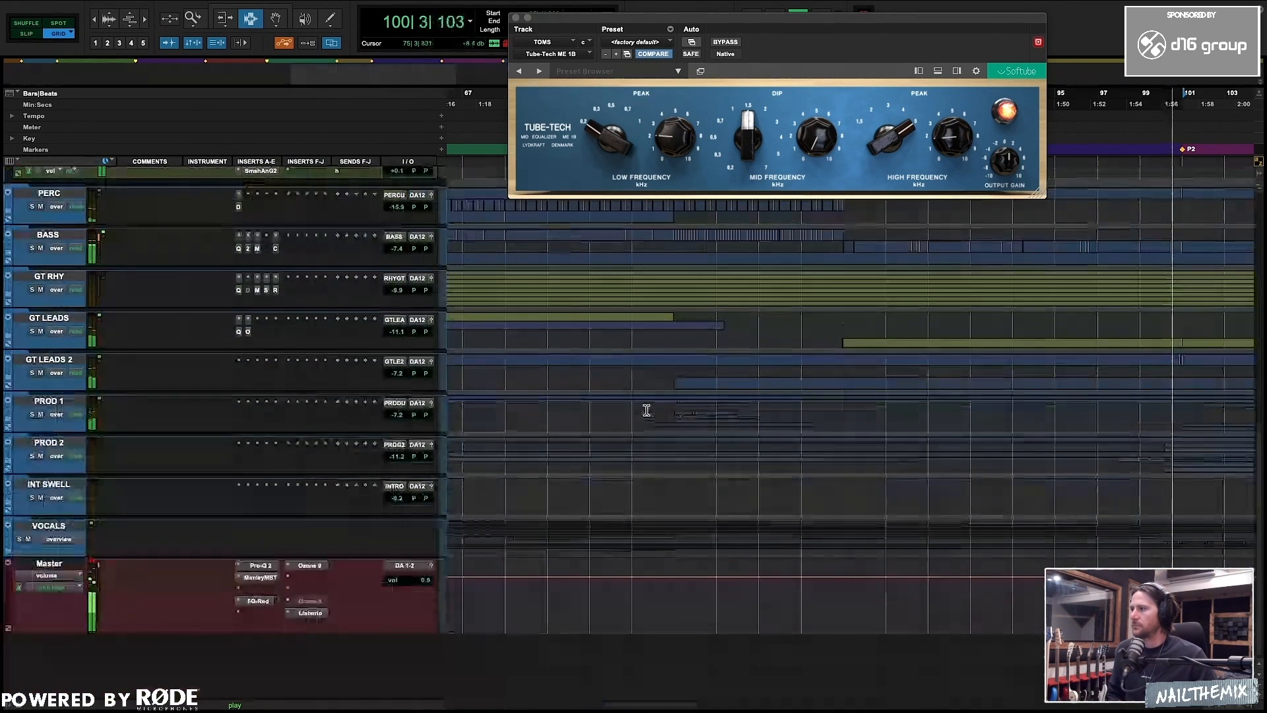
scroll(647, 410, up, 1)
scroll(647, 410, up, 3)
scroll(646, 410, down, 3)
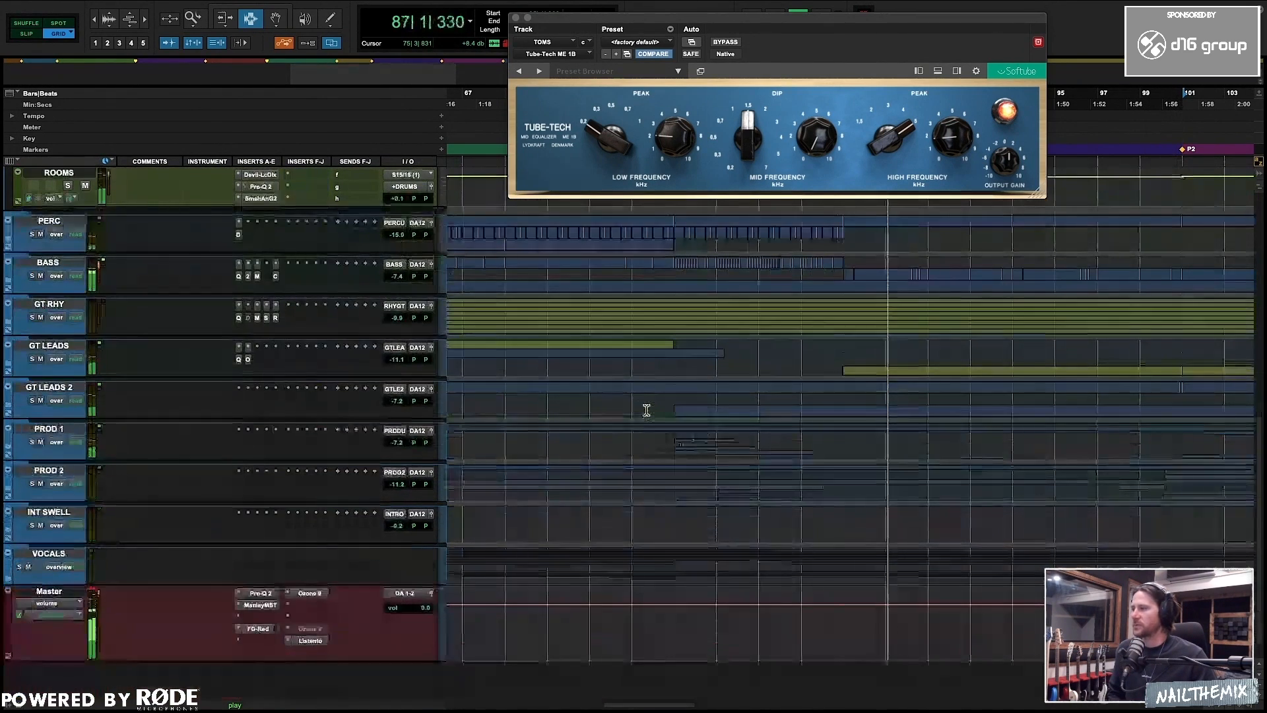
click(53, 555)
scroll(59, 462, down, 3)
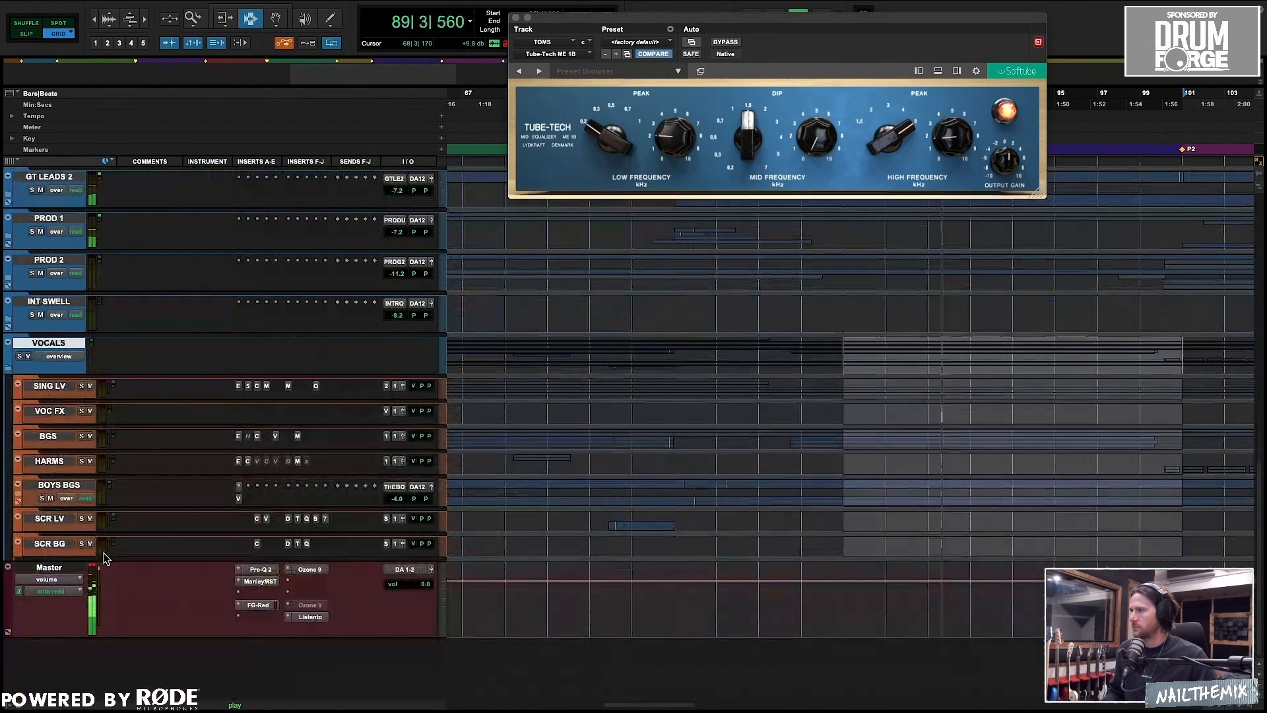
click(64, 389)
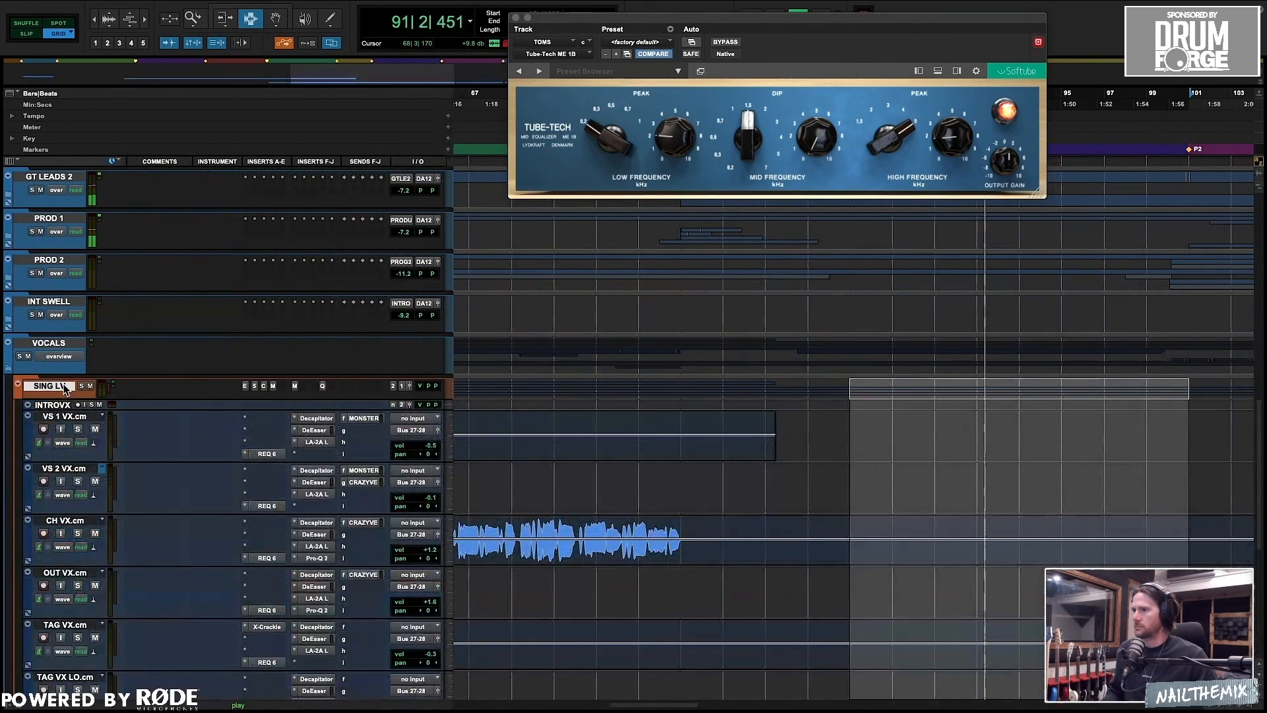
- Switch the VS 2 VX.cm track to the playlist that contains its vocal clip
key(r)
key(r)
scroll(633, 520, down, 4)
scroll(635, 520, up, 3)
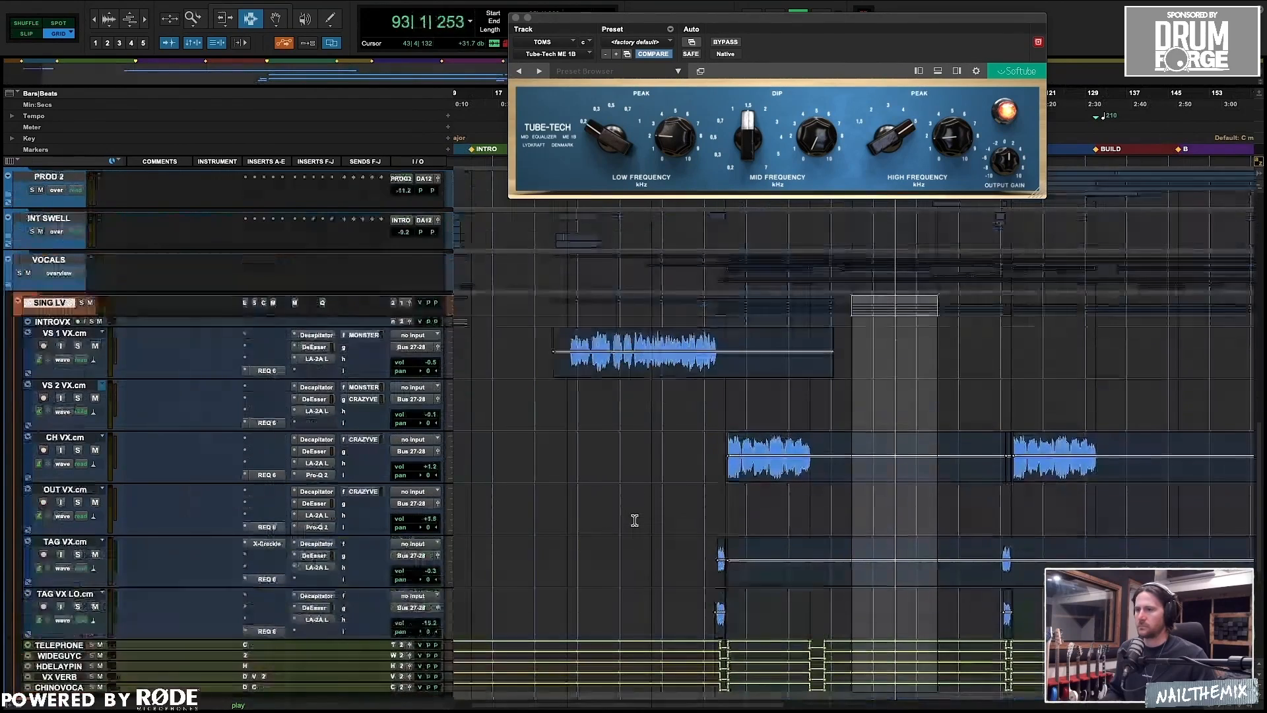
key(r)
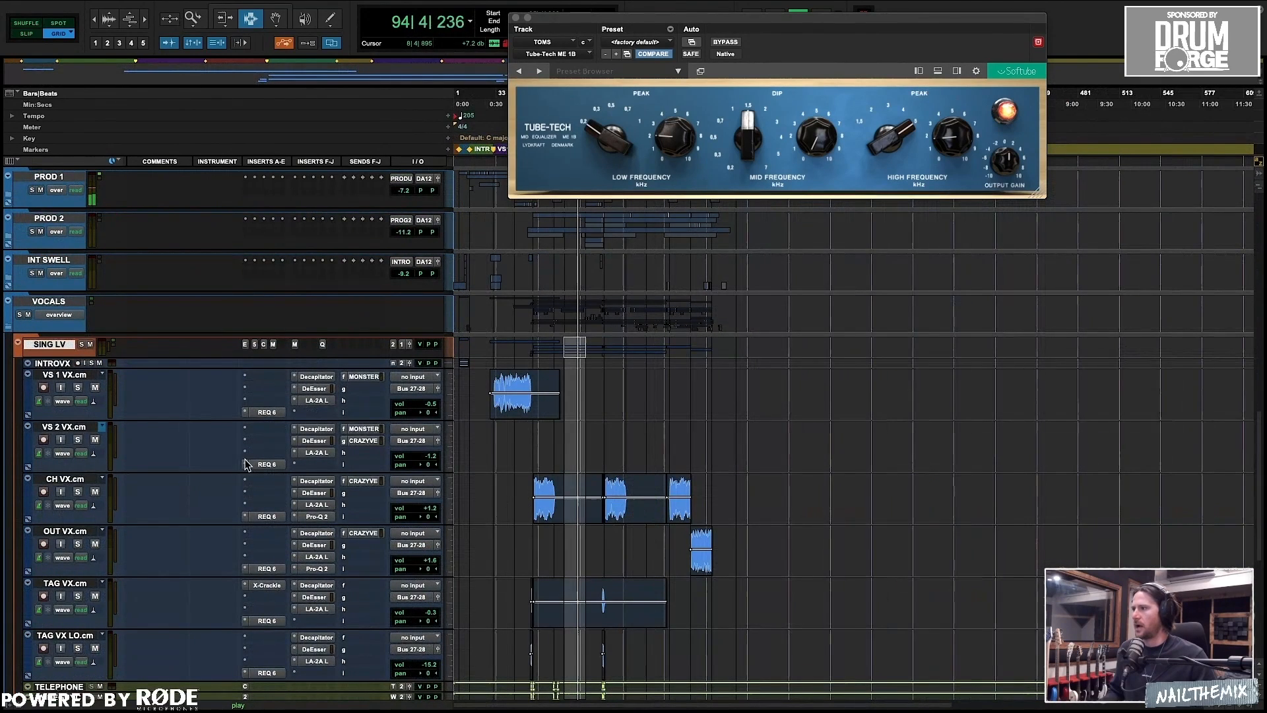
click(99, 426)
click(117, 416)
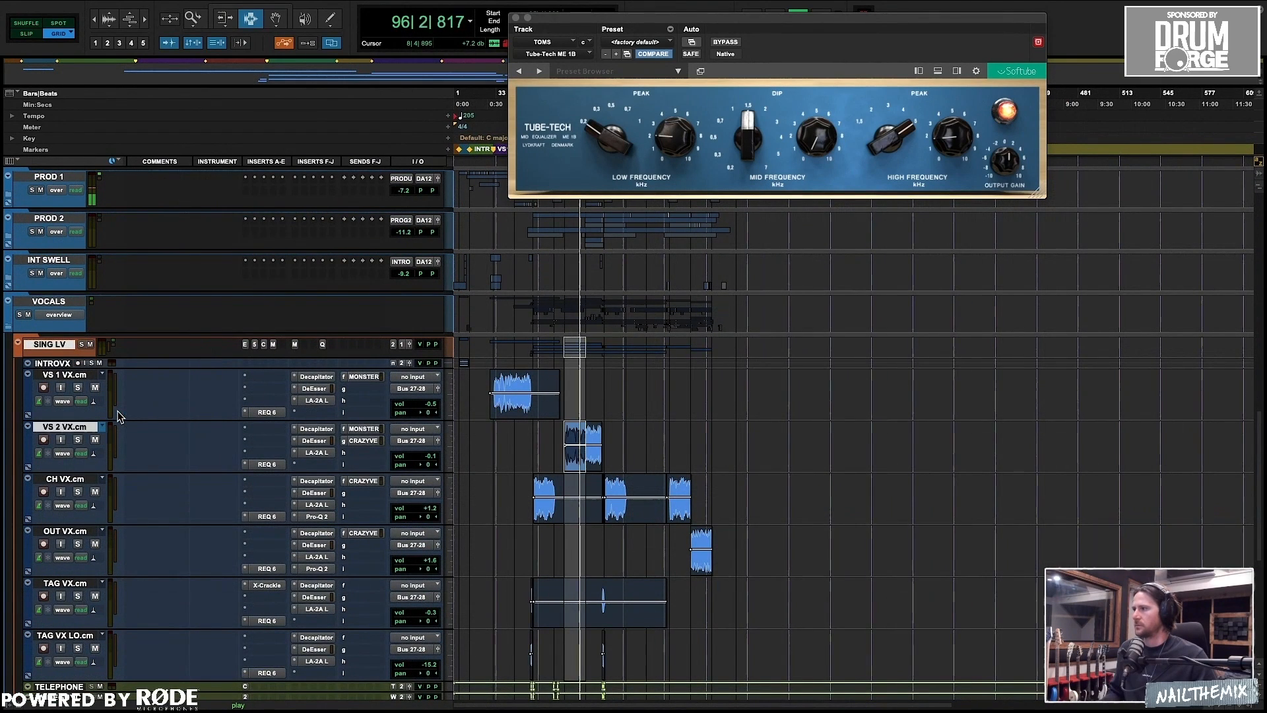
- Return to the drum tracks, open the Transify insert on the TOMS track and activate it
scroll(42, 325, up, 1)
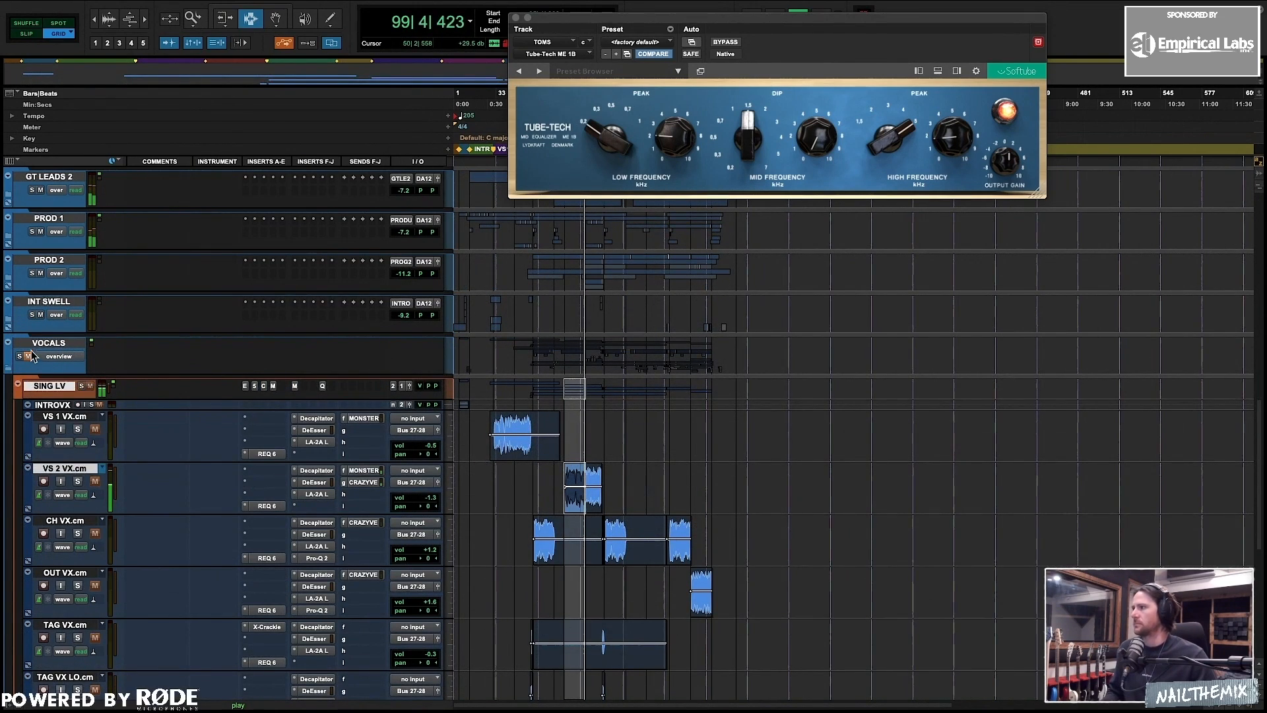
scroll(538, 357, up, 15)
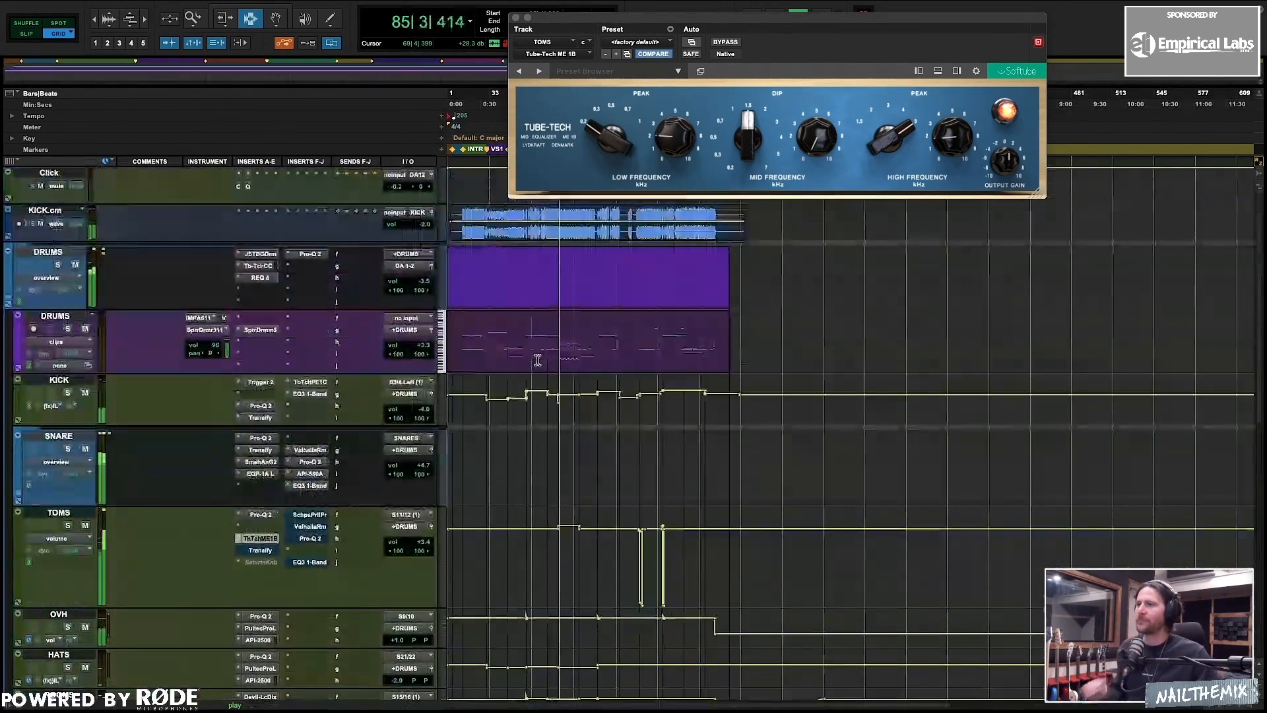
key(t)
key(t)
key(t)
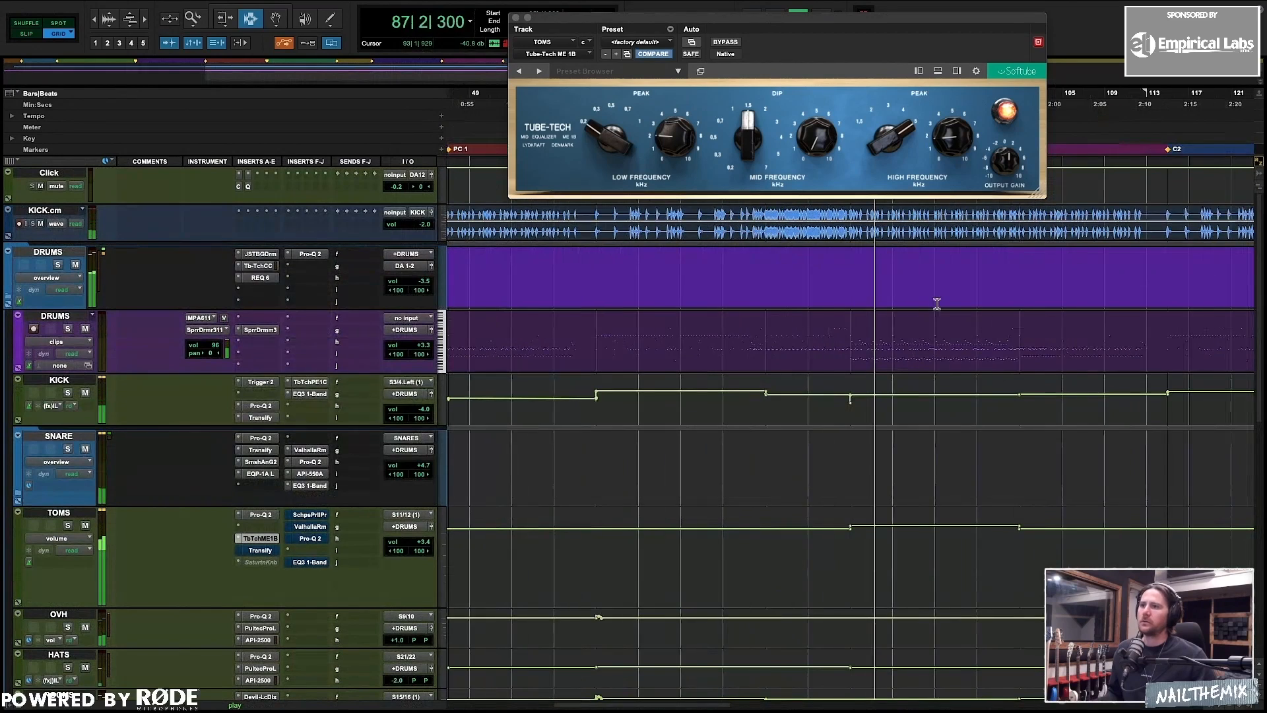
scroll(367, 521, down, 1)
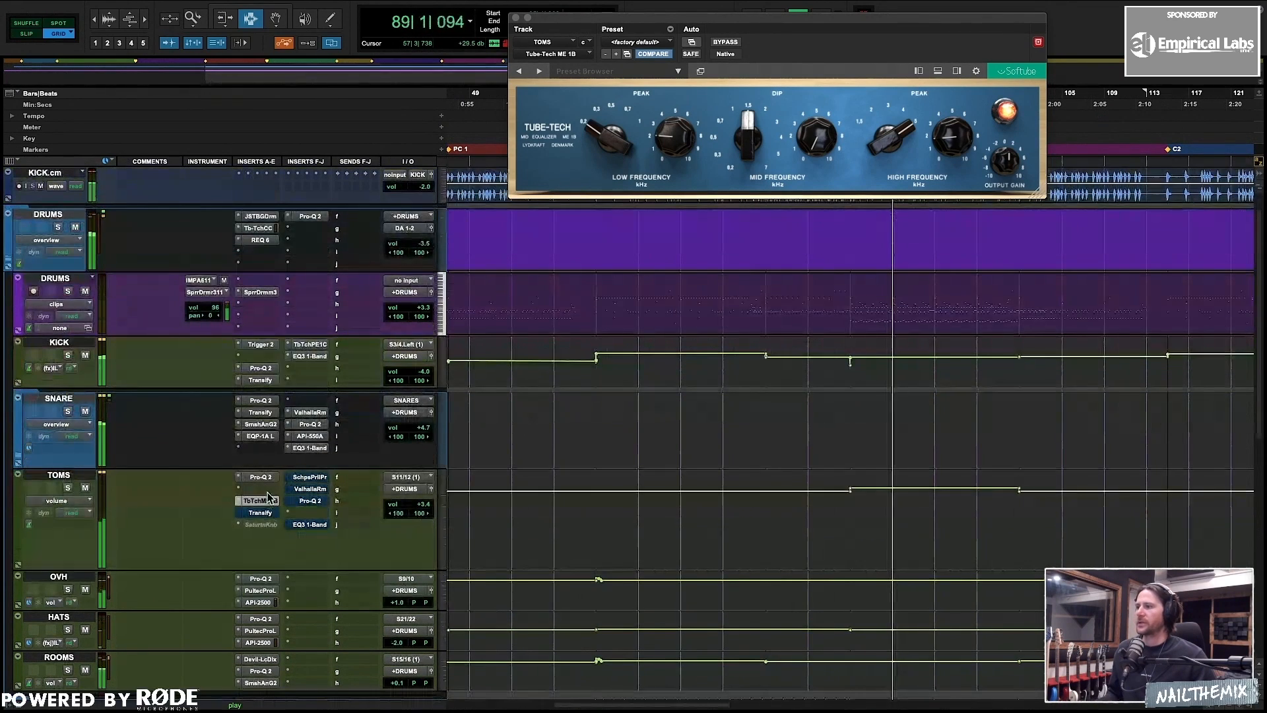
click(260, 513)
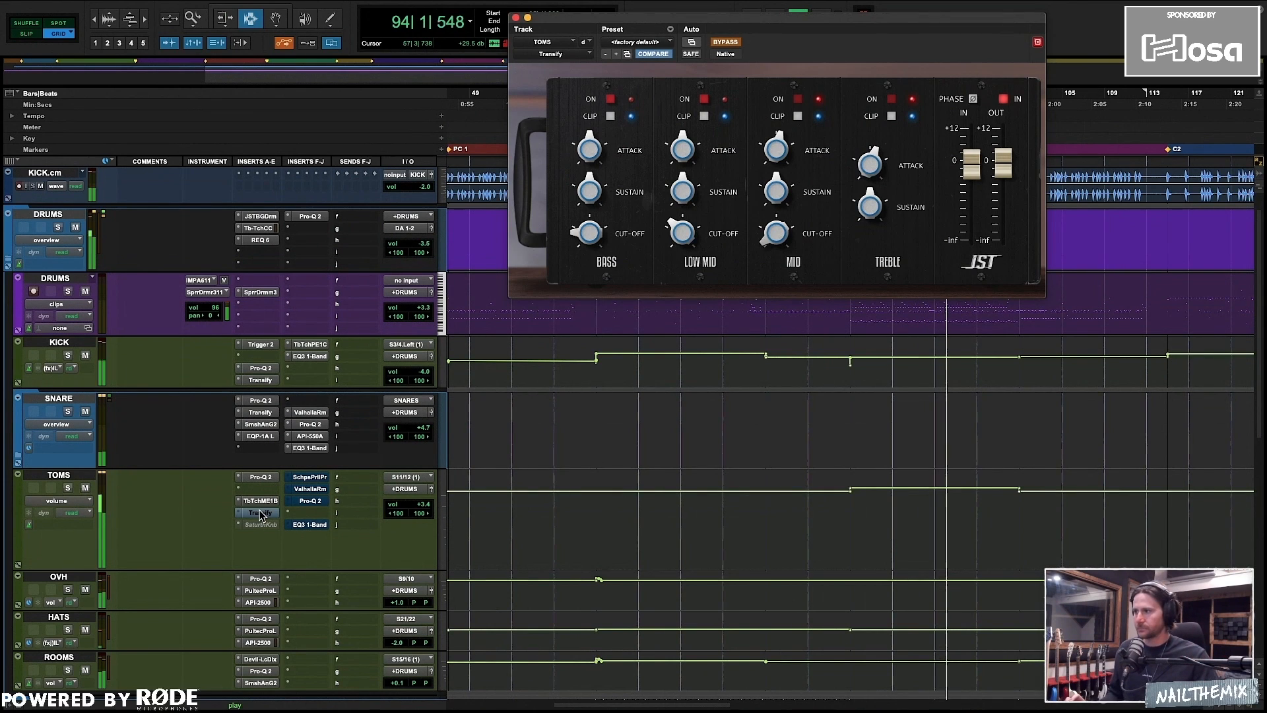
super+click(260, 512)
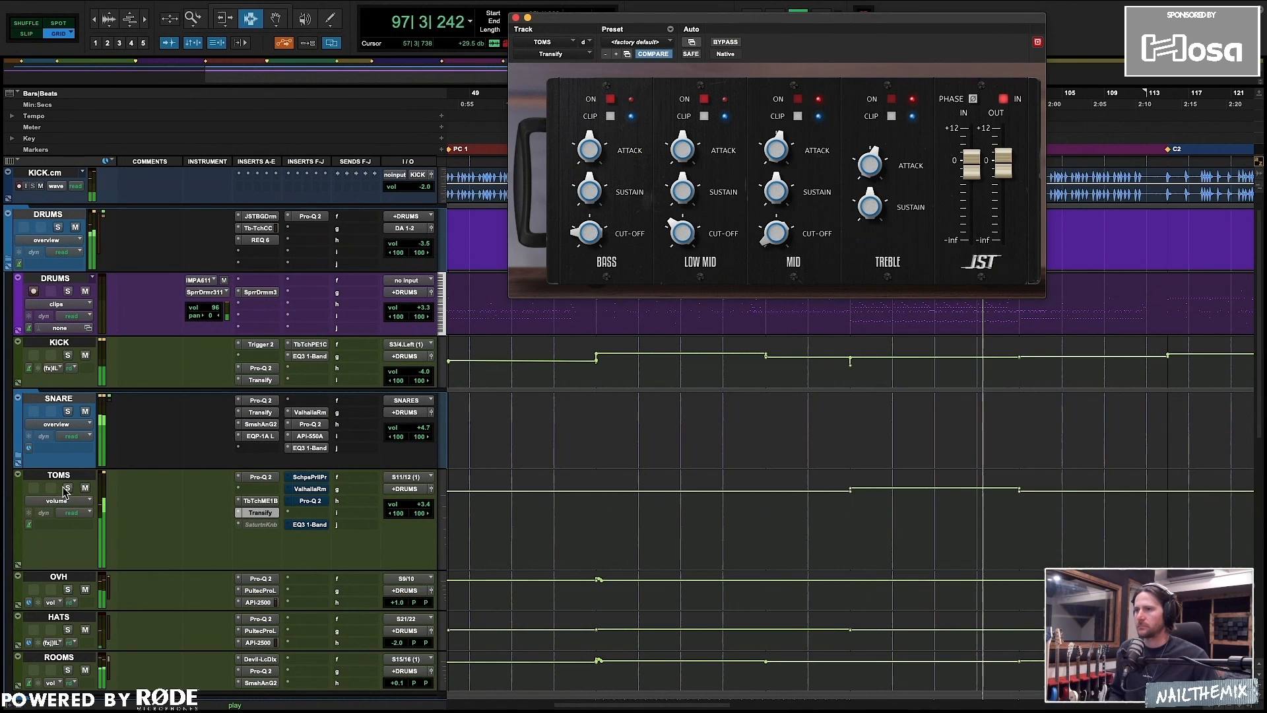
- Audition exaggerated treble and mid attack settings in Transify, including treble attack at 92, and restore the original settings
drag(874, 175, 875, 77)
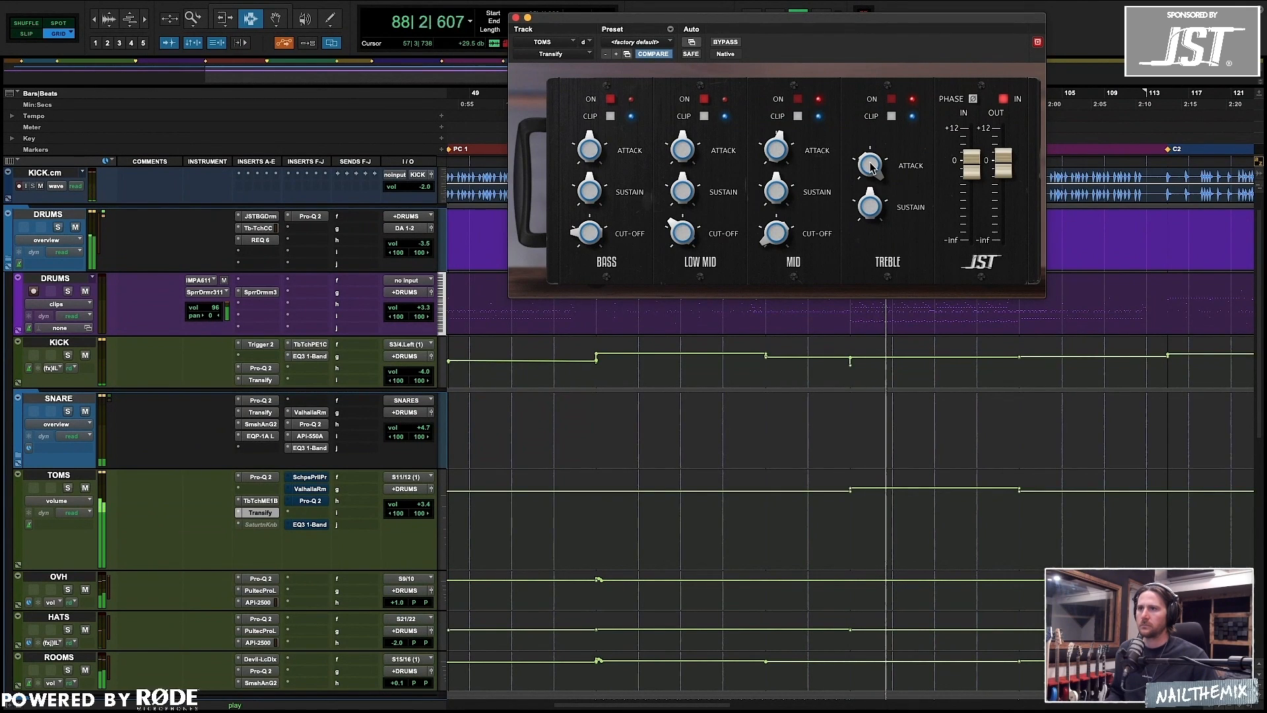
mouse_move(872, 167)
drag(872, 167, 872, 175)
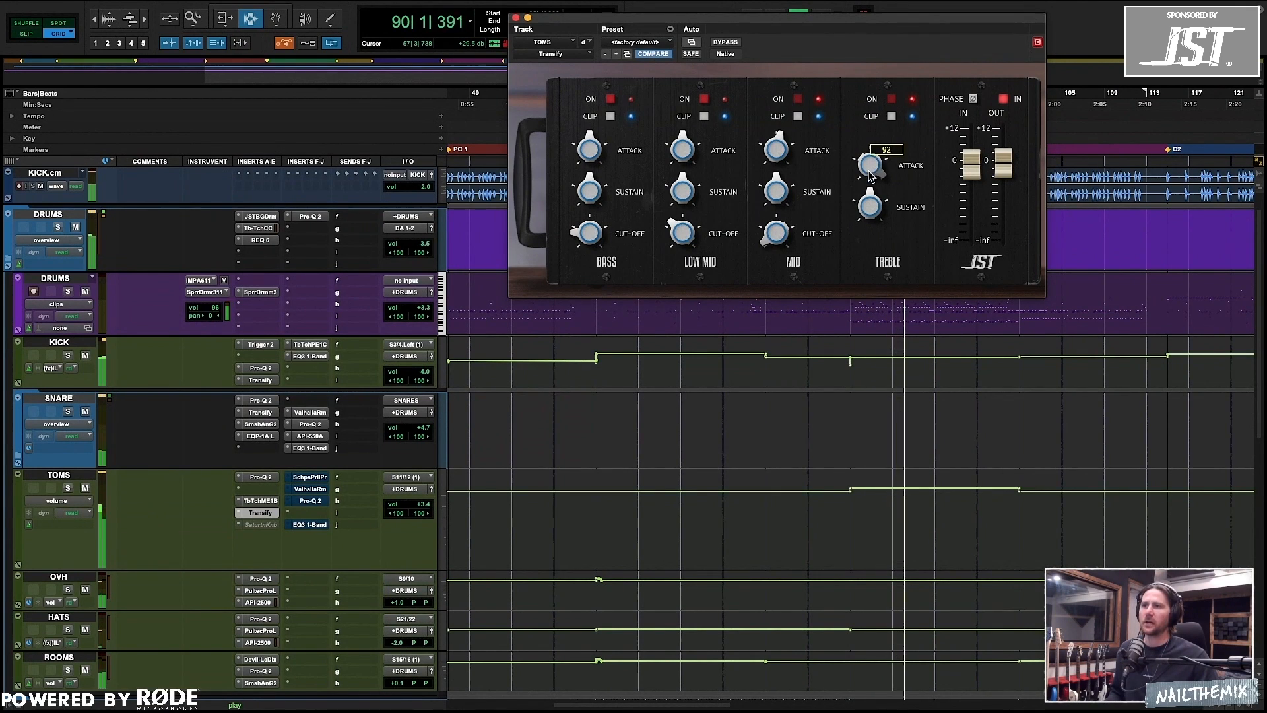
drag(855, 220, 848, 232)
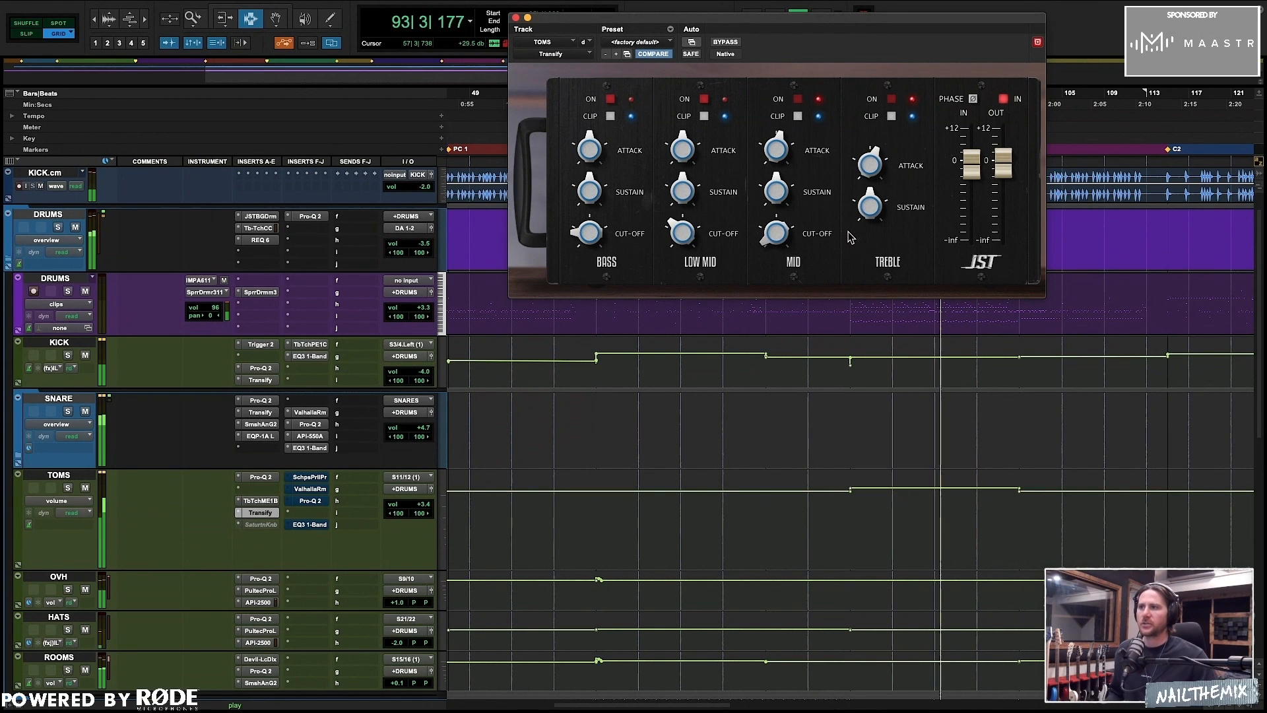
mouse_move(774, 151)
mouse_down()
mouse_move(785, 156)
mouse_move(775, 173)
mouse_up()
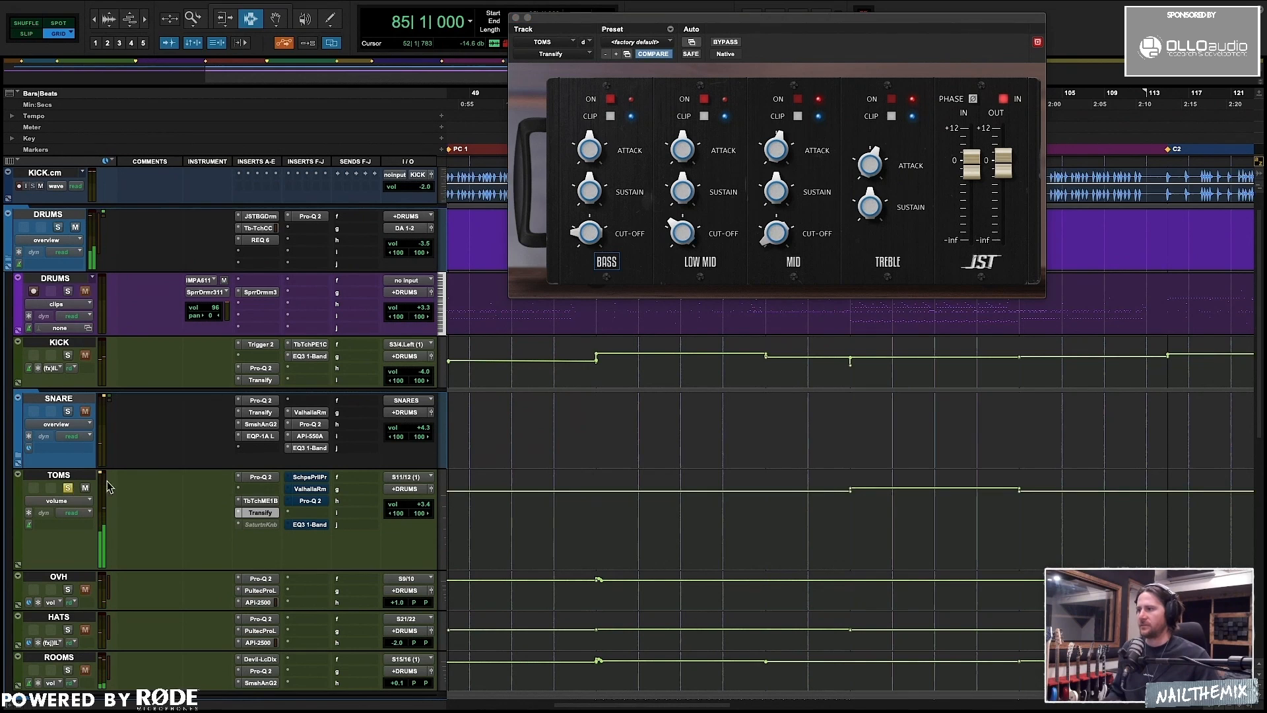
- Open Scheps Parallel Particles on the TOMS track, compare it bypassed and active during playback, and leave it active
click(300, 476)
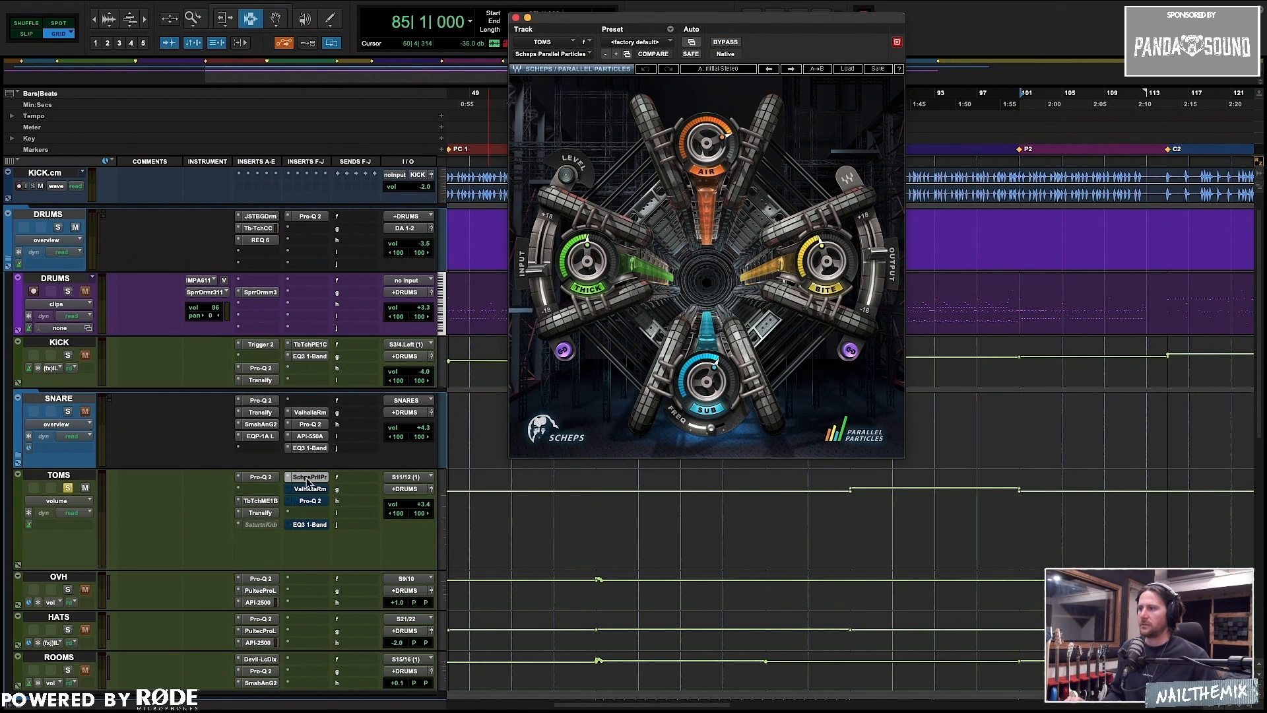
key(space)
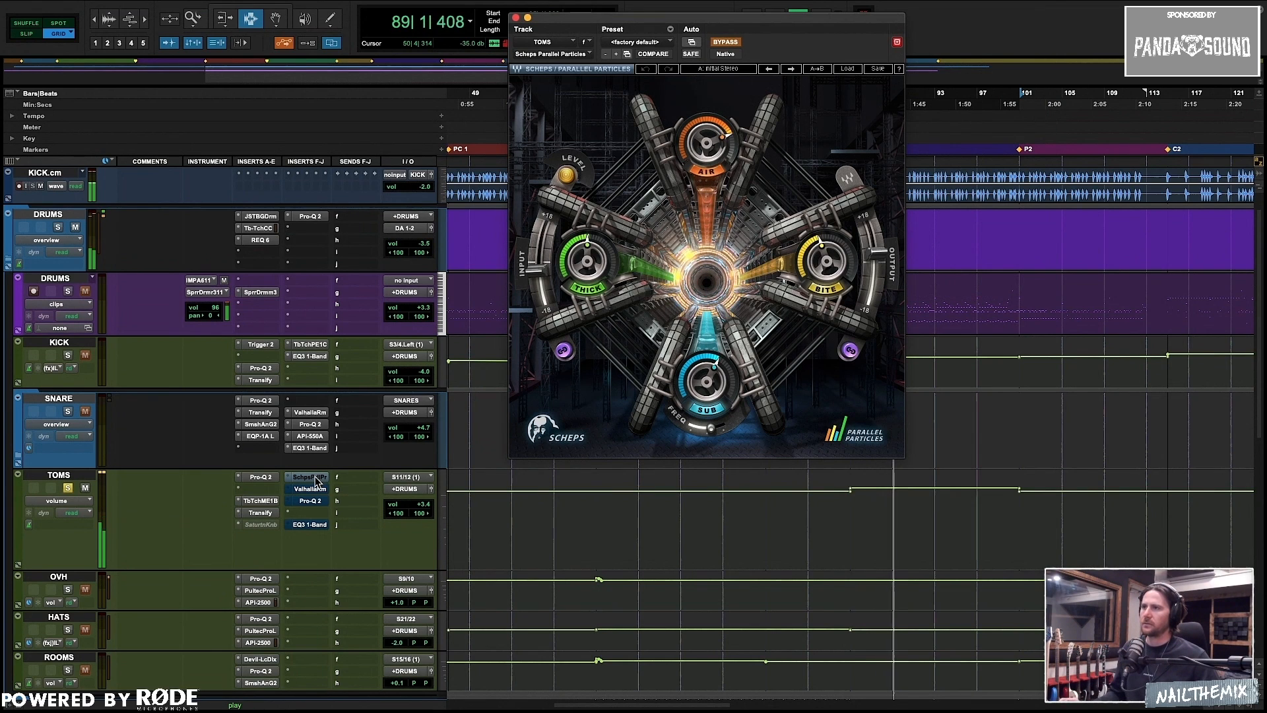
super+click(310, 477)
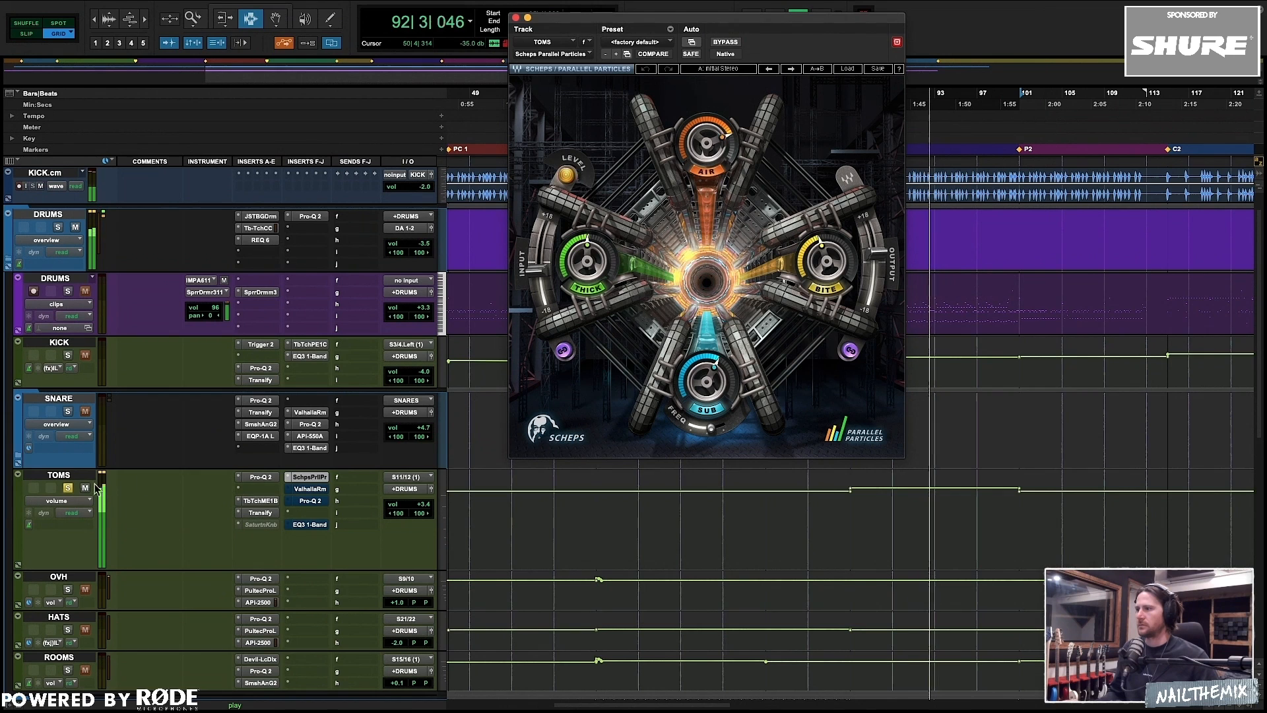
super+click(310, 477)
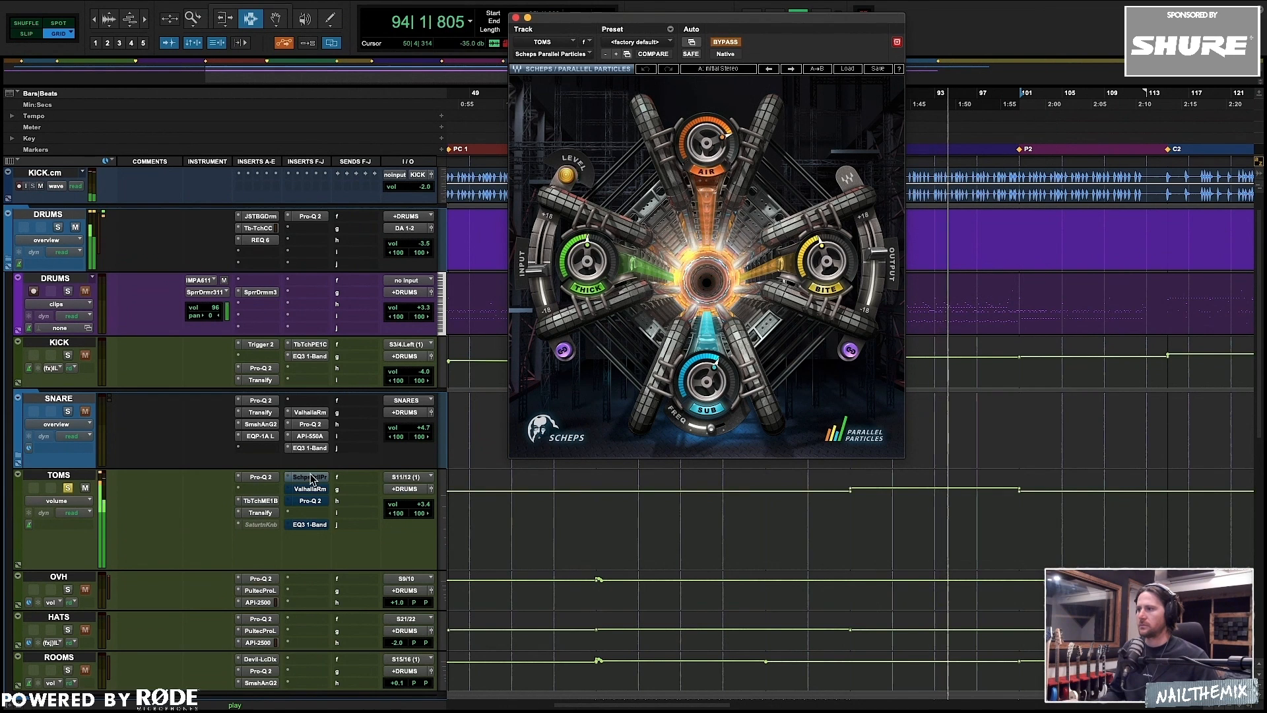
super+click(310, 477)
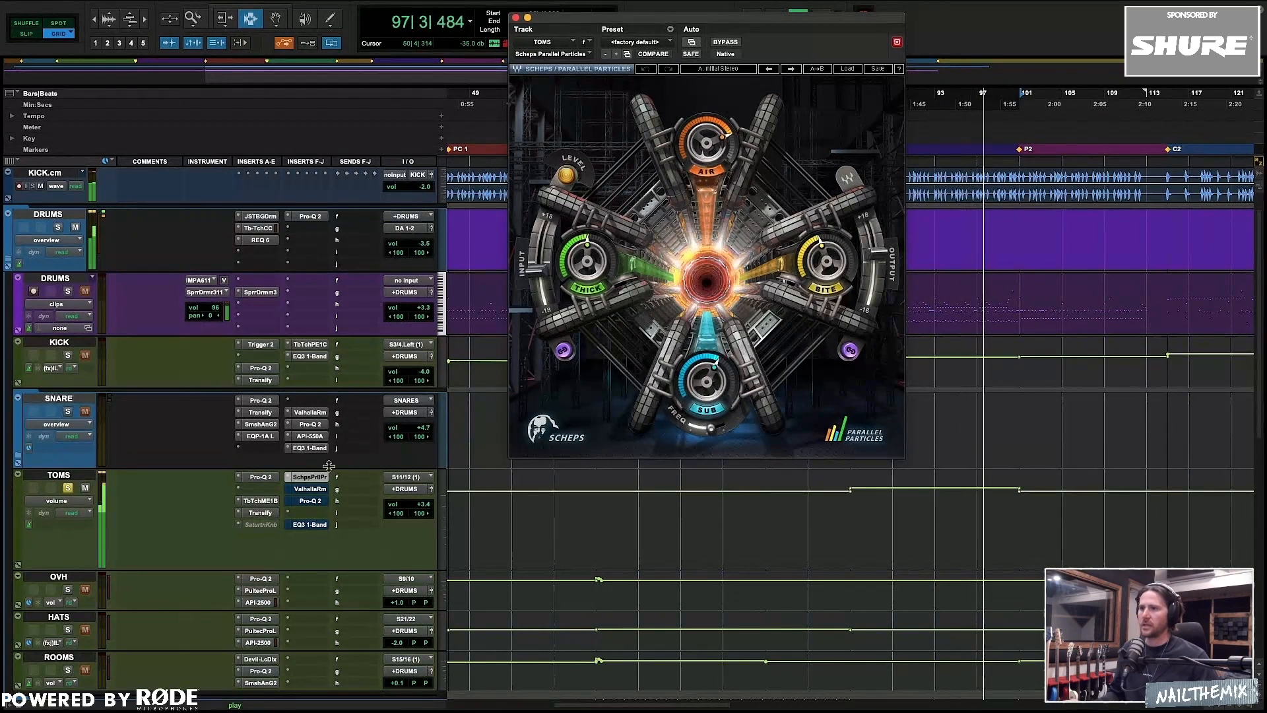
- Audition the Sub amount in Parallel Particles at its minimum and at 100, and return it to the earlier setting
mouse_move(711, 429)
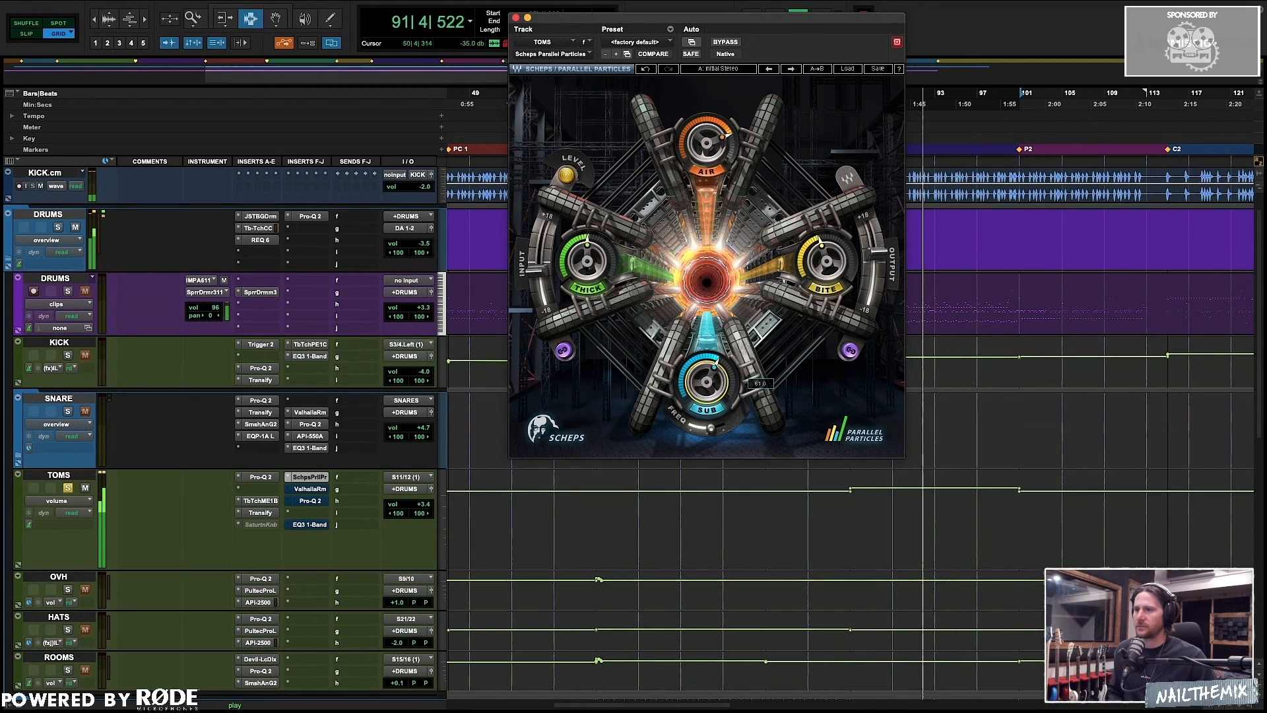
drag(707, 388, 706, 429)
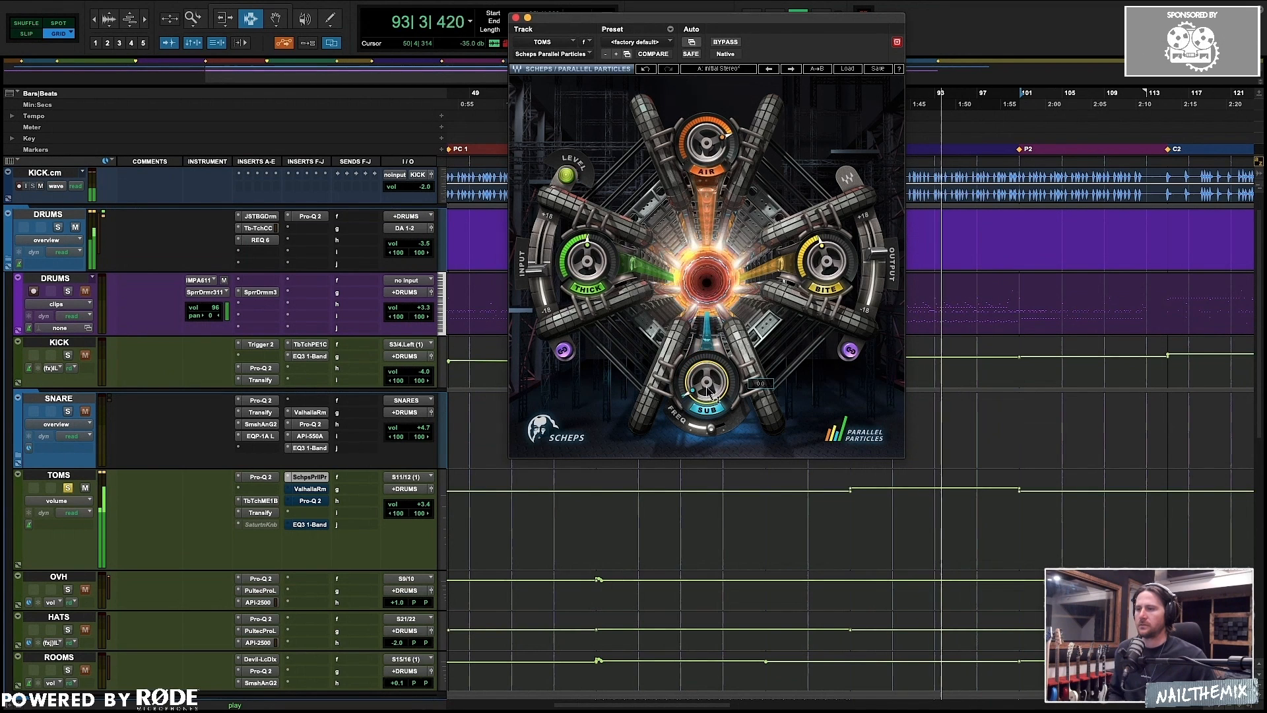
mouse_move(708, 389)
mouse_down()
mouse_move(708, 360)
mouse_move(701, 386)
mouse_up()
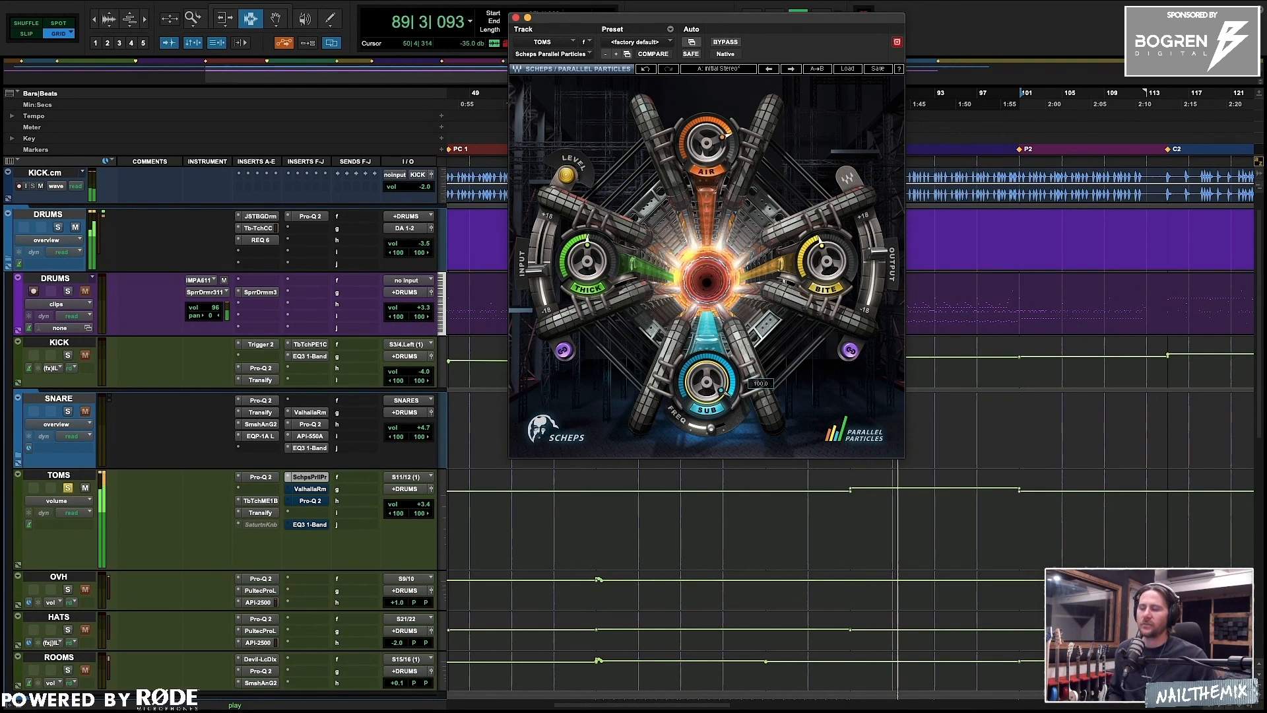
drag(707, 381, 707, 402)
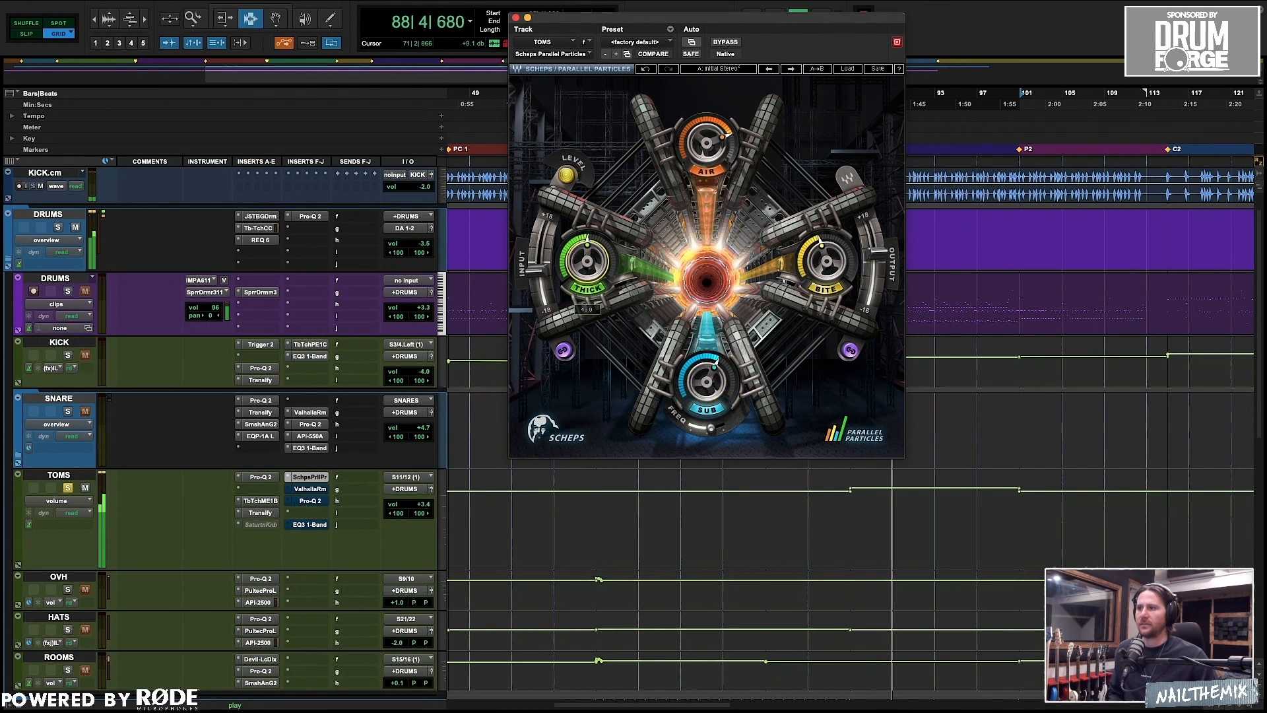
- Audition the Thick, Air and Bite amounts, with Bite raised to 100, and return them to their earlier settings
mouse_move(588, 262)
mouse_down()
mouse_move(588, 222)
mouse_move(587, 260)
mouse_up()
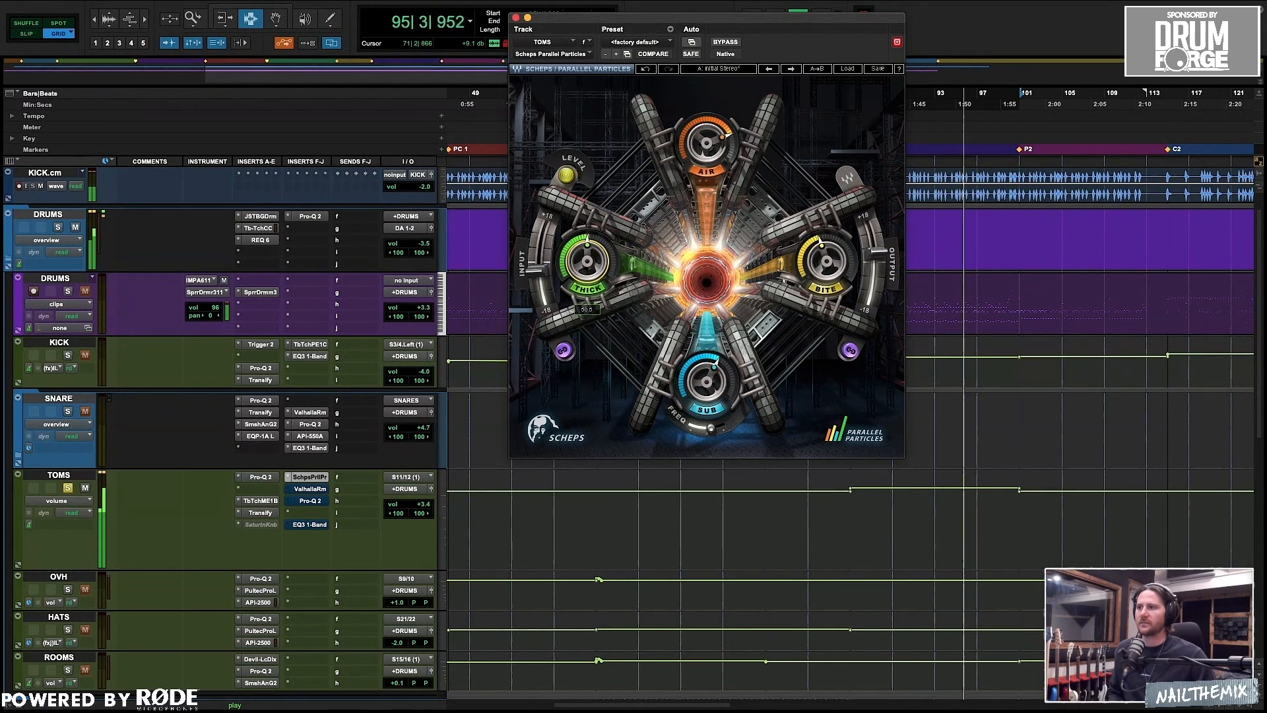
mouse_move(714, 184)
mouse_down()
mouse_move(714, 161)
mouse_move(714, 181)
mouse_up()
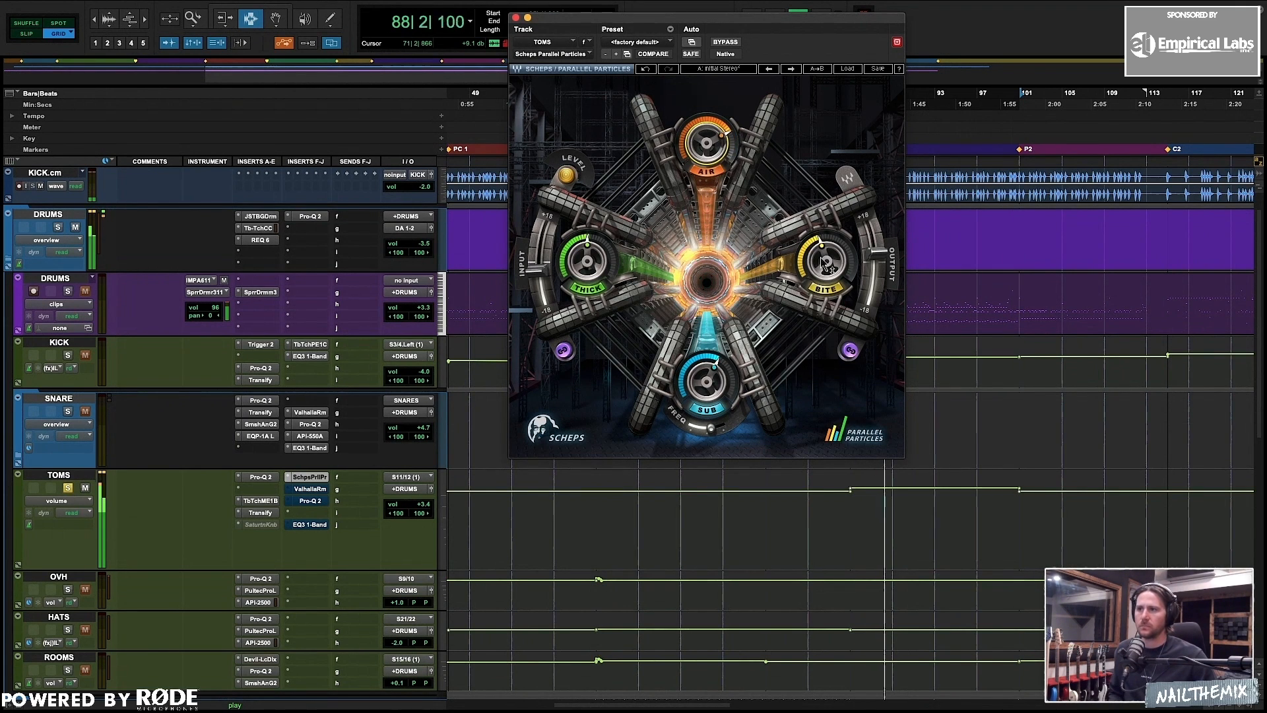
drag(825, 260, 825, 218)
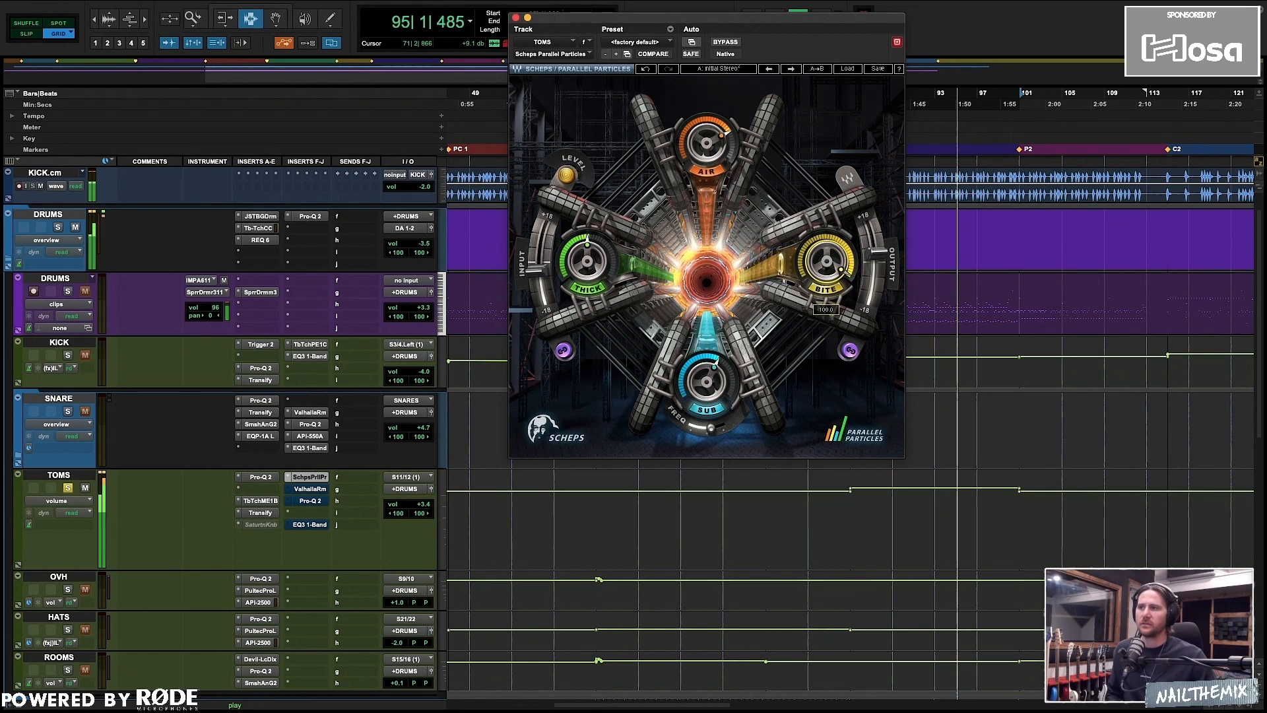
drag(825, 261, 826, 304)
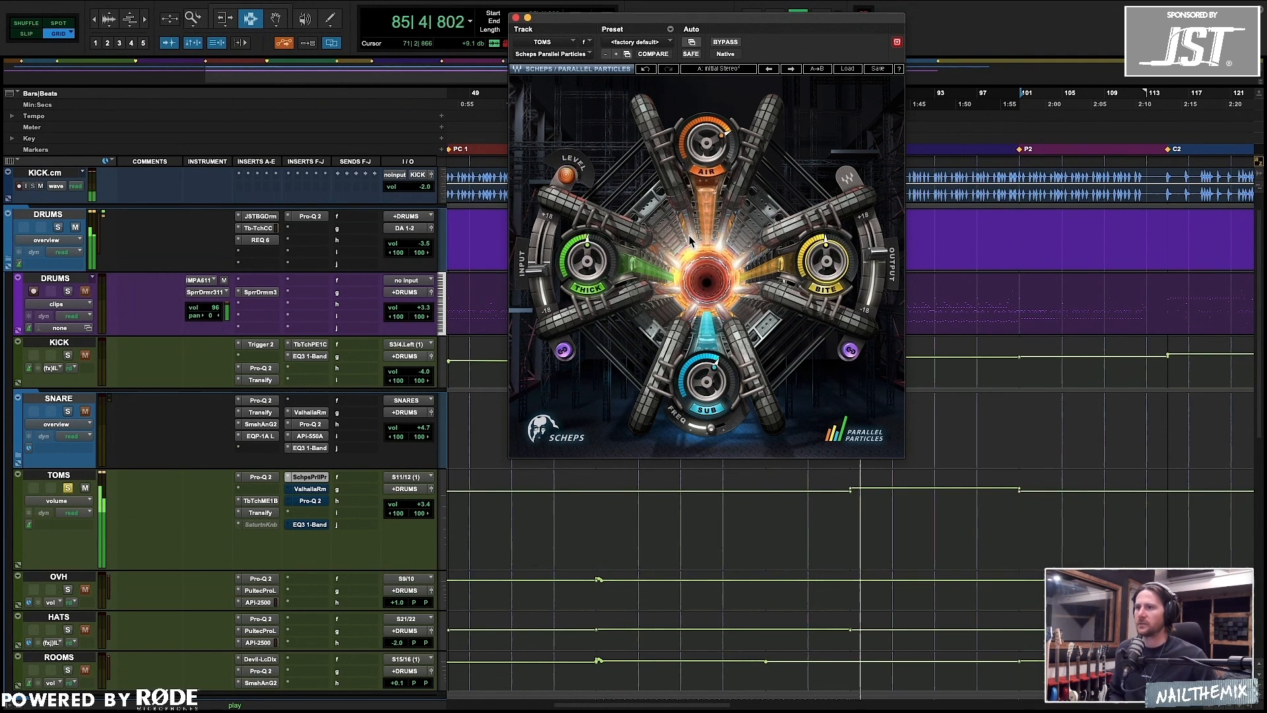
- Try a different input level in Parallel Particles and undo the last two plugin changes
click(563, 351)
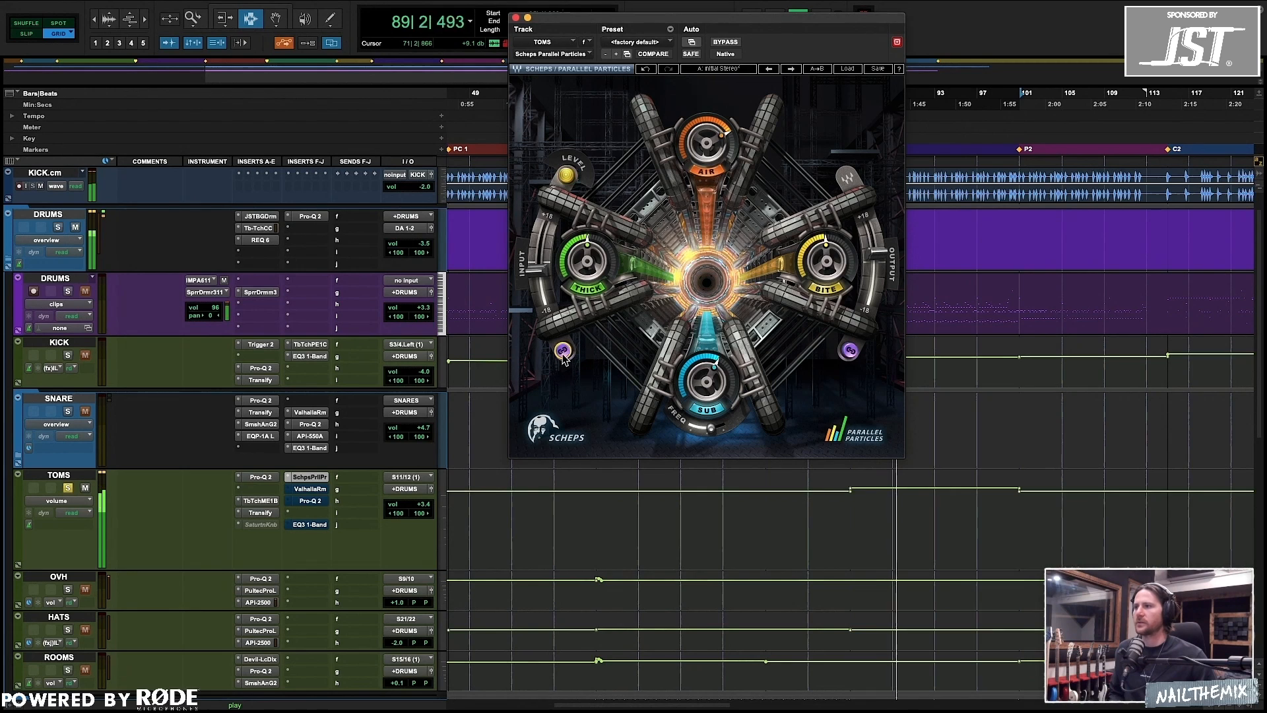
mouse_move(532, 265)
mouse_down()
mouse_move(532, 290)
mouse_move(542, 225)
mouse_move(538, 284)
mouse_up()
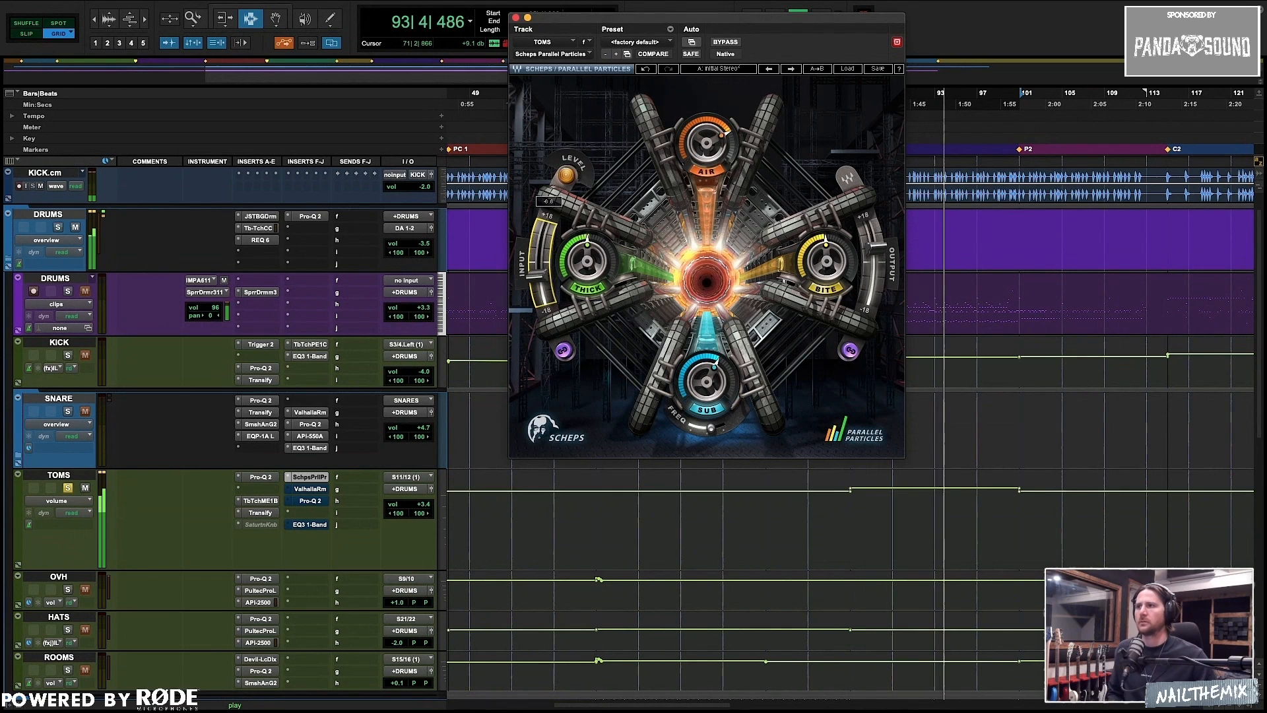
click(646, 70)
click(646, 70)
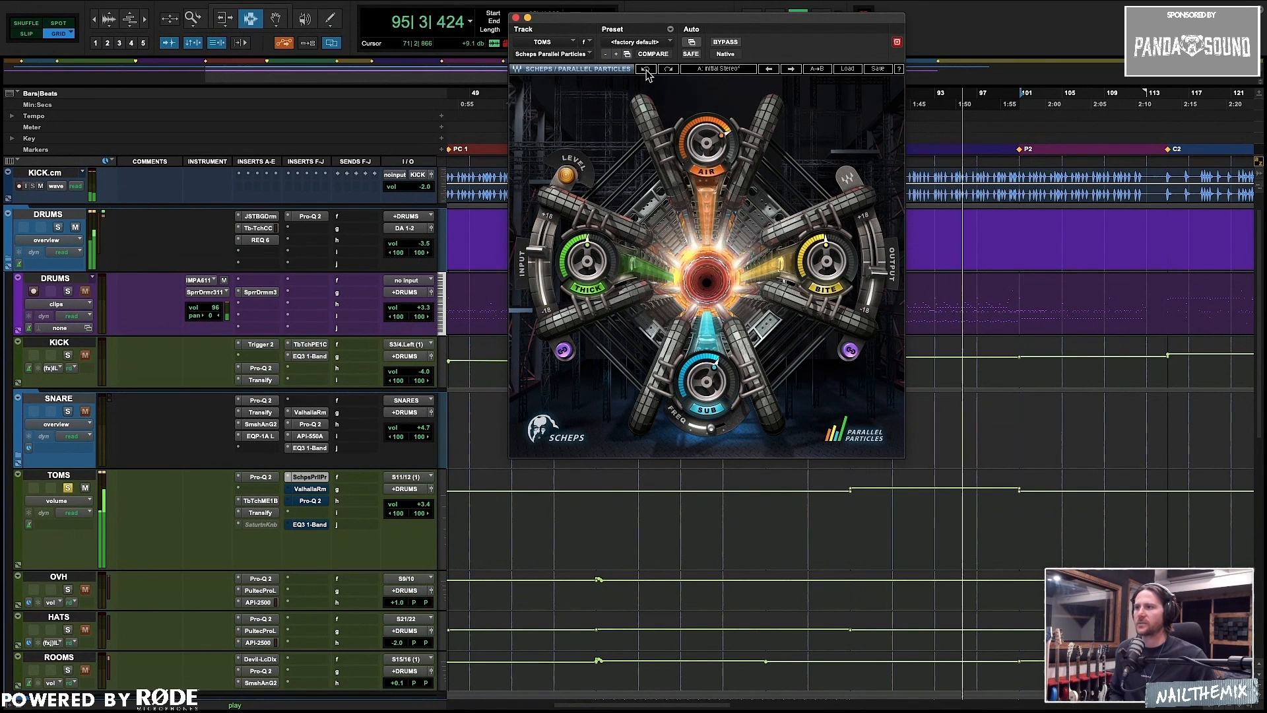
- Undo three more Parallel Particles changes, redo one, and stop playback
click(646, 70)
click(646, 70)
click(646, 70)
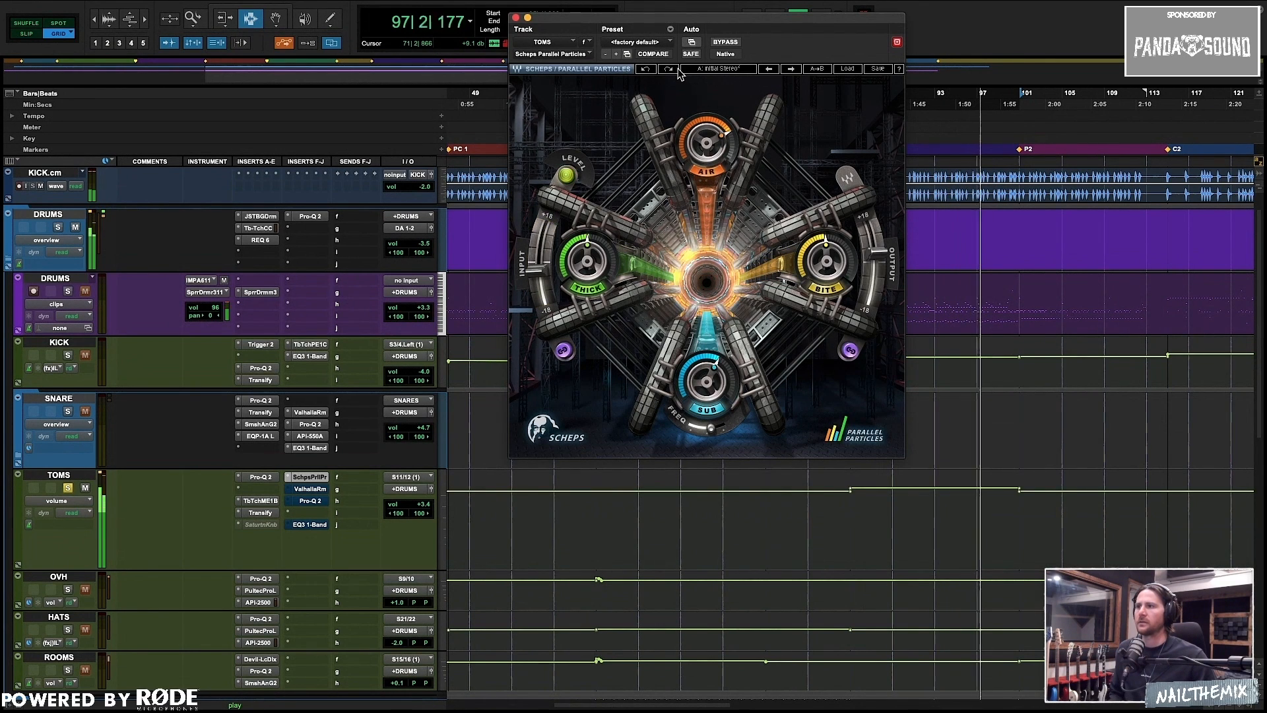
click(673, 69)
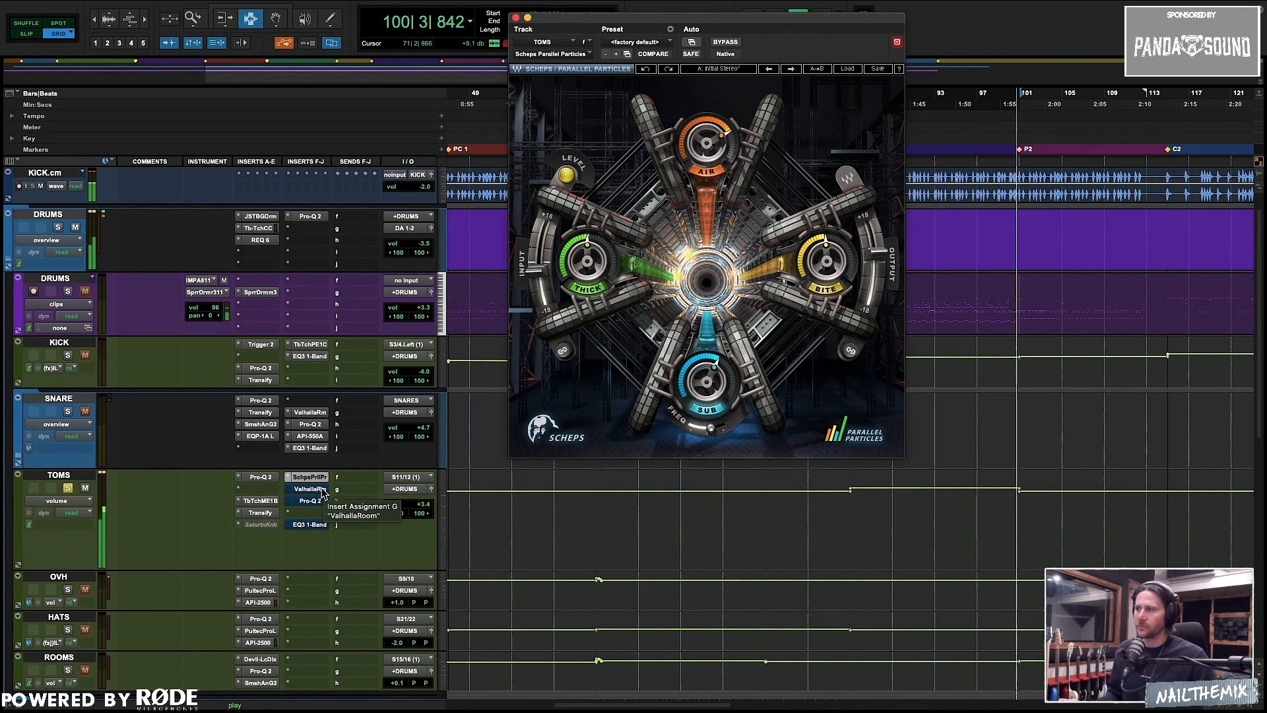
key(space)
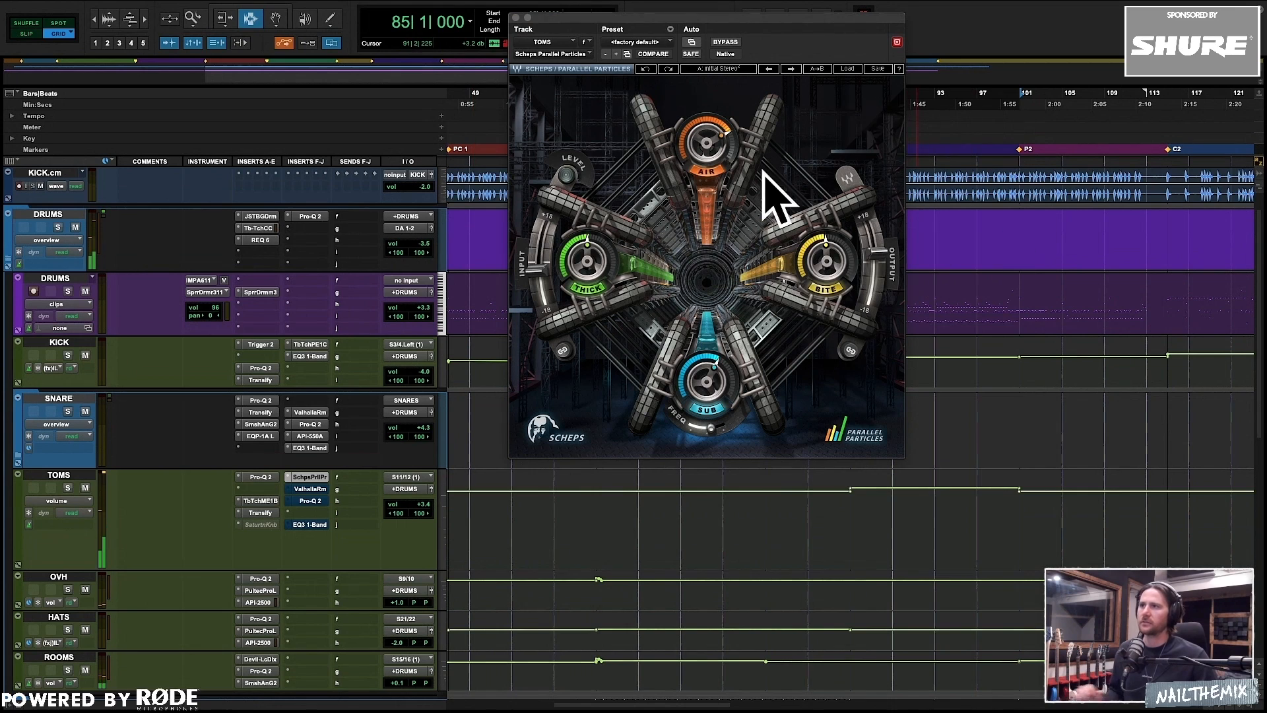
- Compare Parallel Particles bypassed and active twice on the unsoloed TOMS track in full-mix playback, and leave it active
key(space)
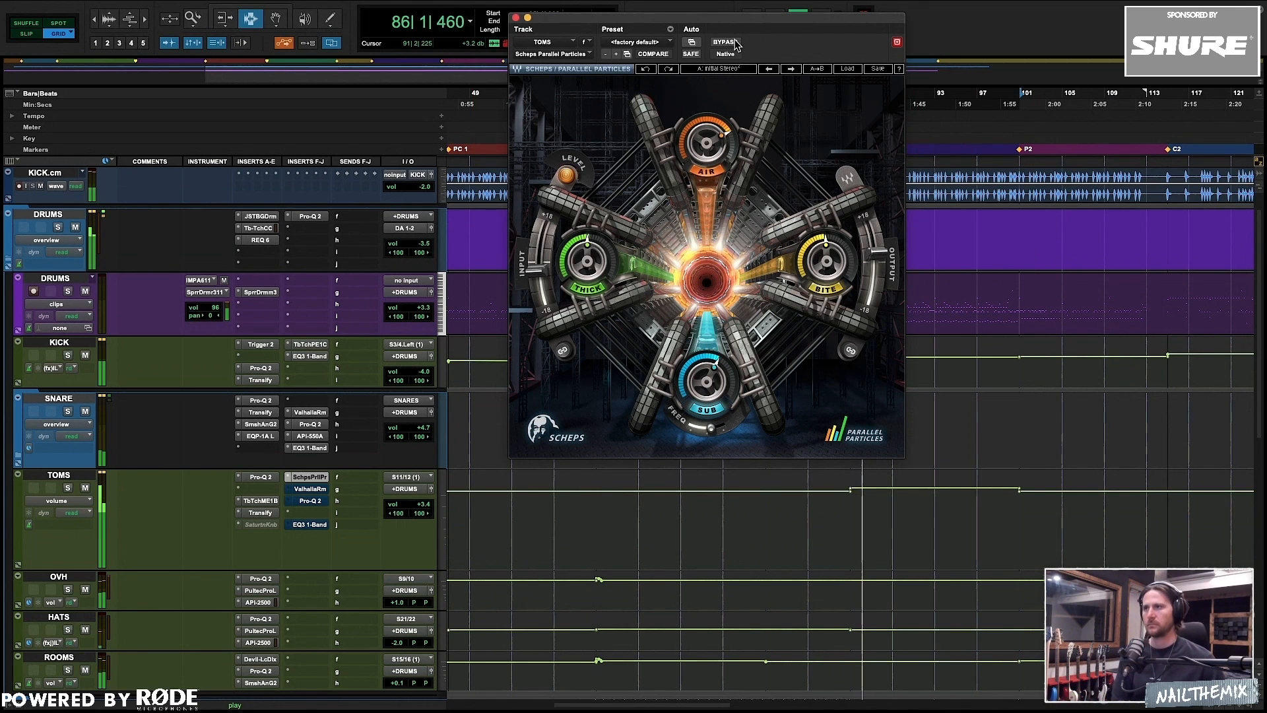
click(735, 42)
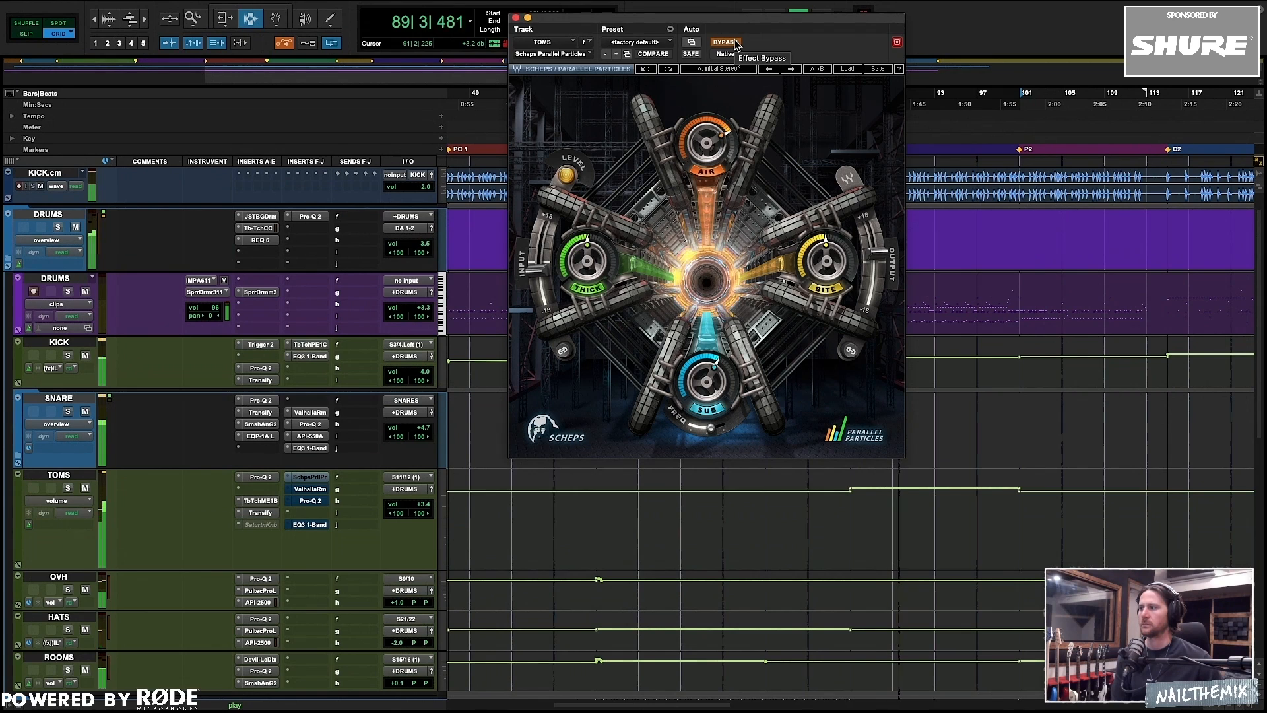
click(735, 42)
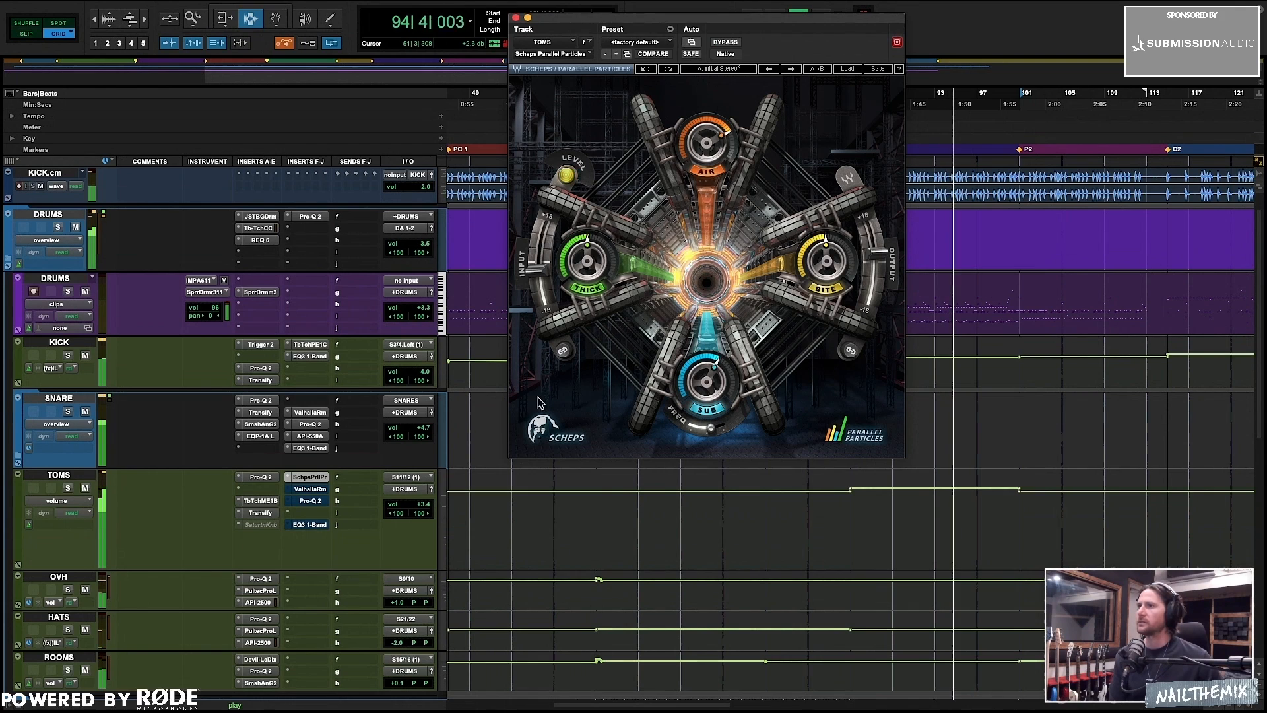
click(727, 42)
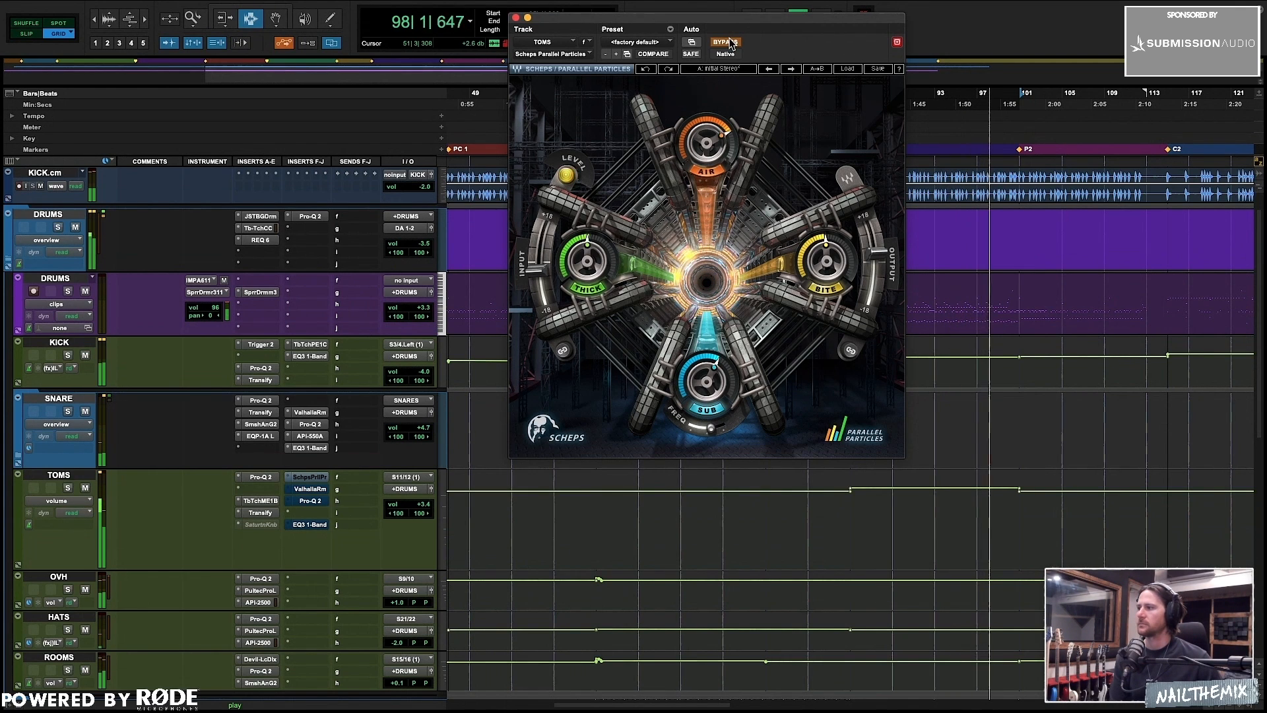
click(728, 43)
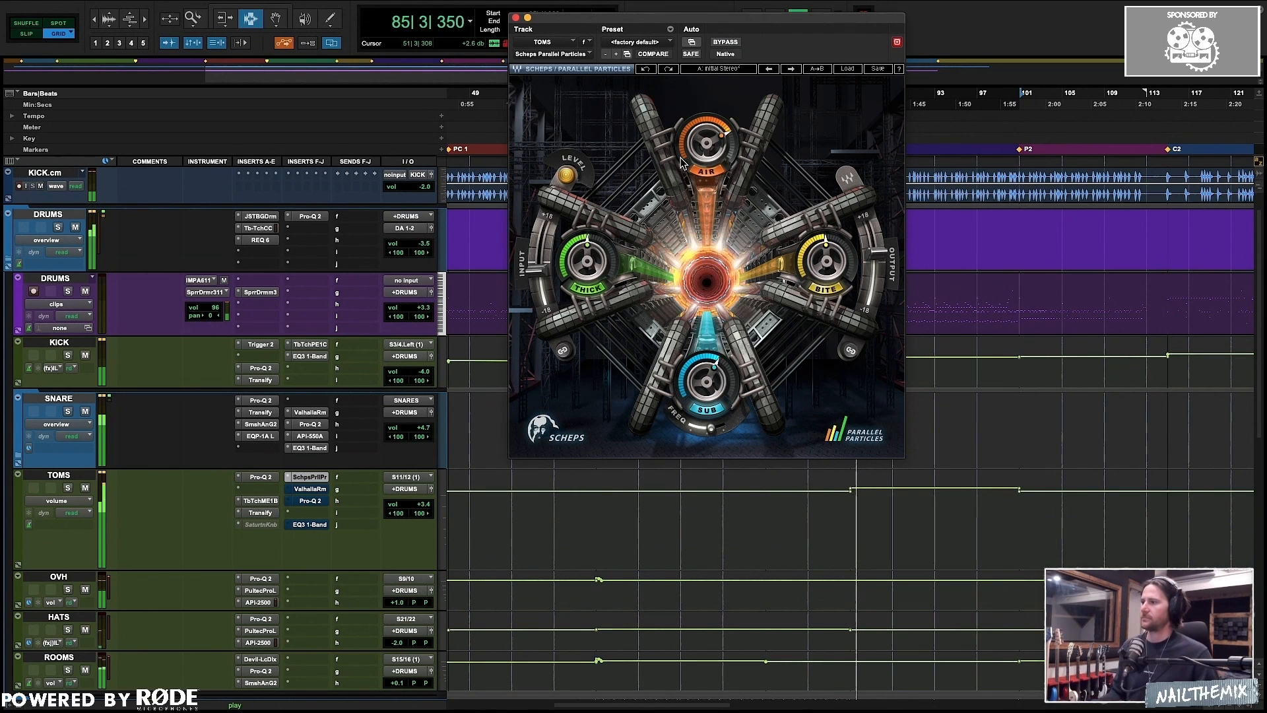
key(space)
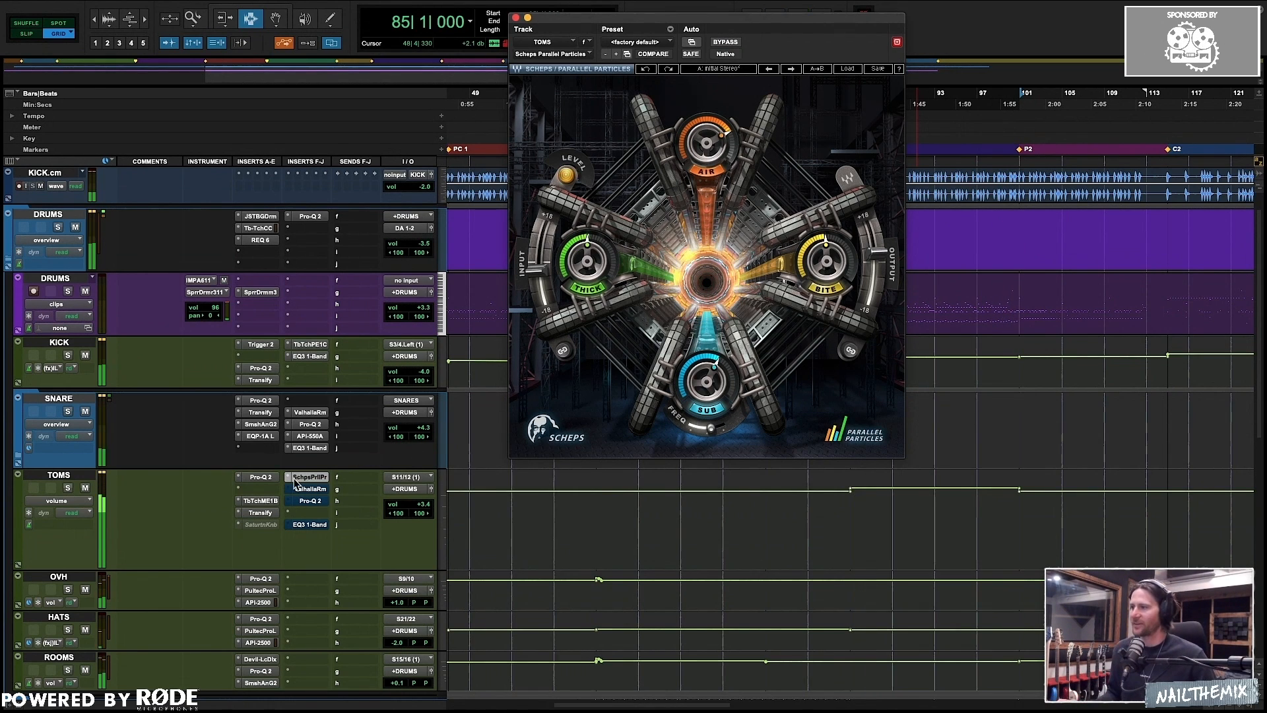
- Open and activate ValhallaRoom on the TOMS track, audition the reverb soloed and in the full mix, and leave TOMS soloed
click(321, 489)
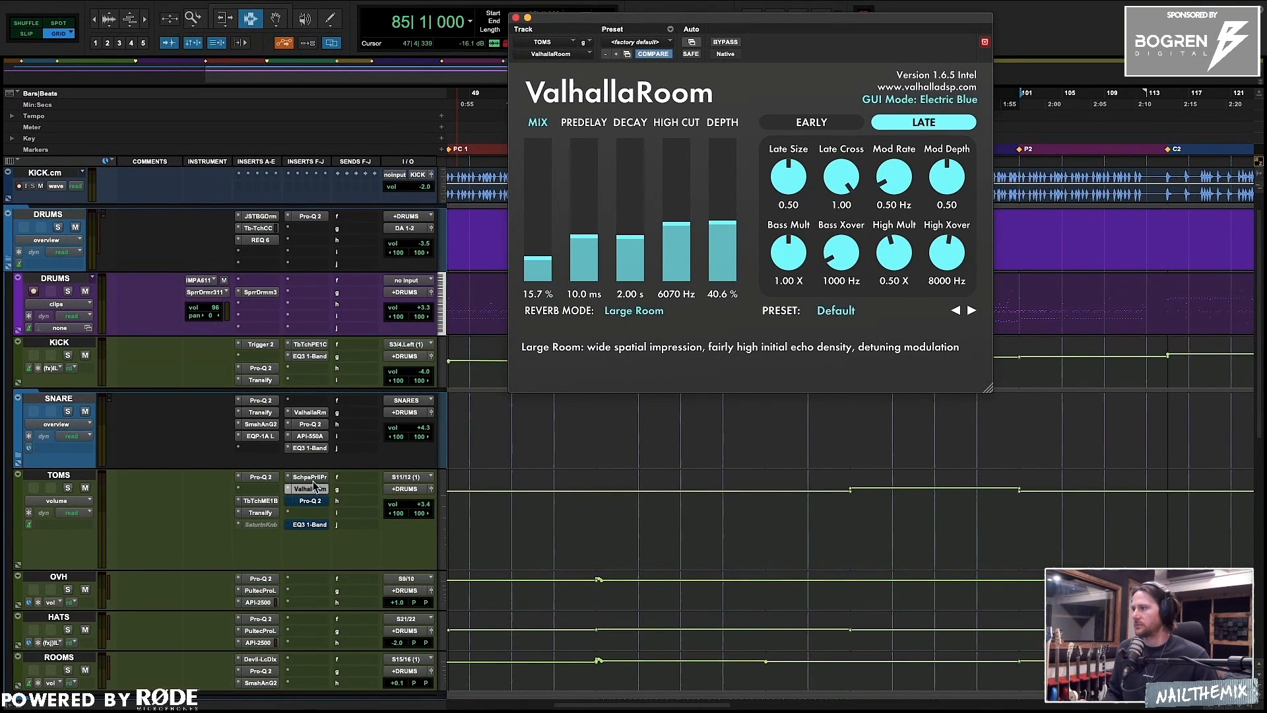
key(space)
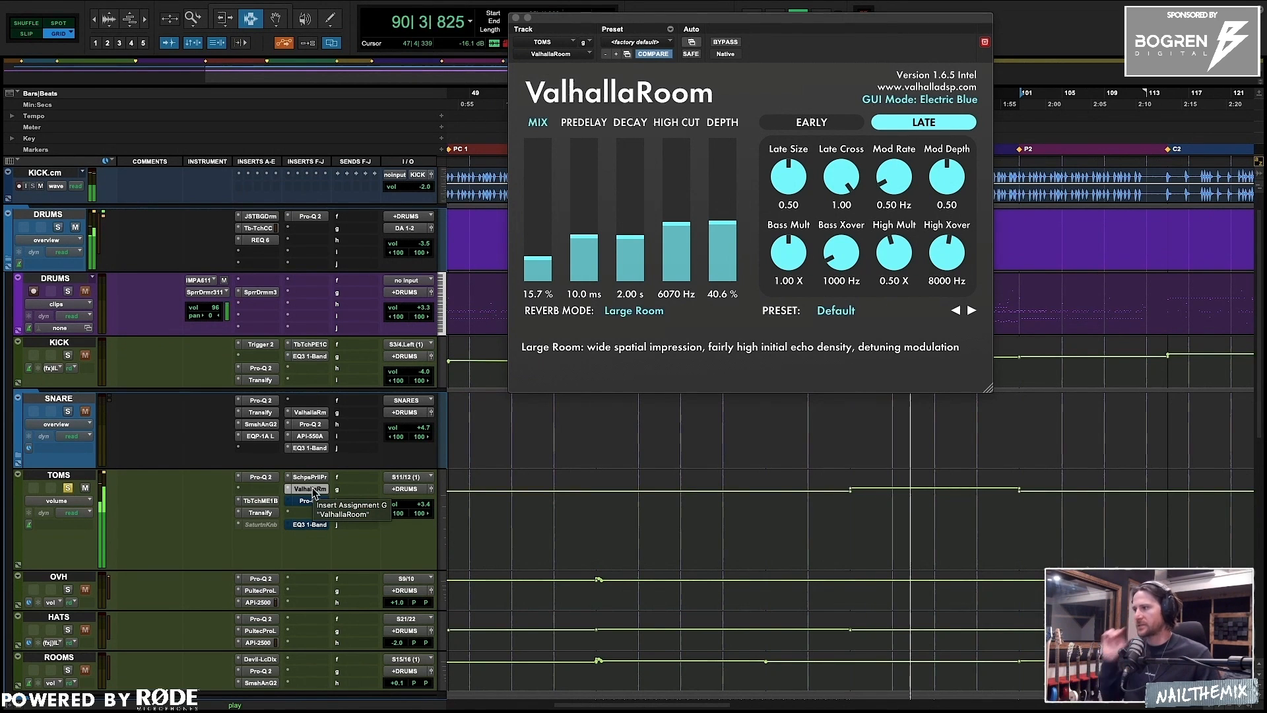
click(67, 488)
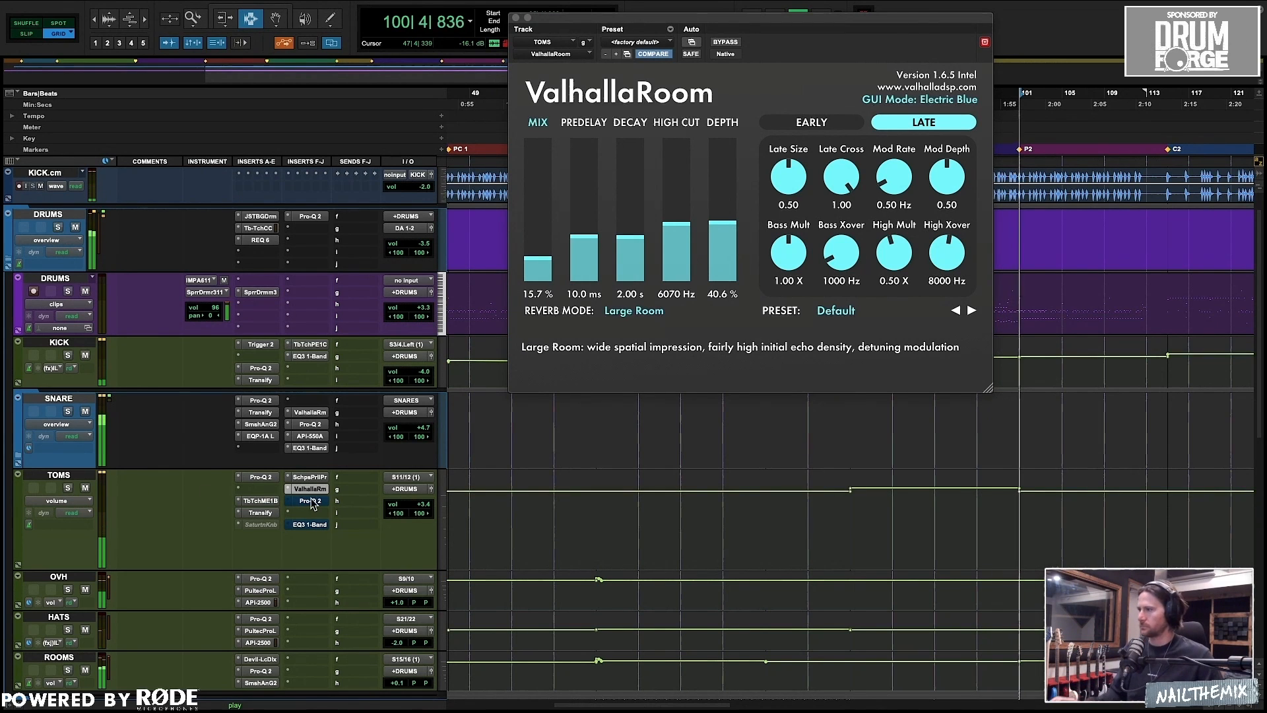
click(67, 488)
key(space)
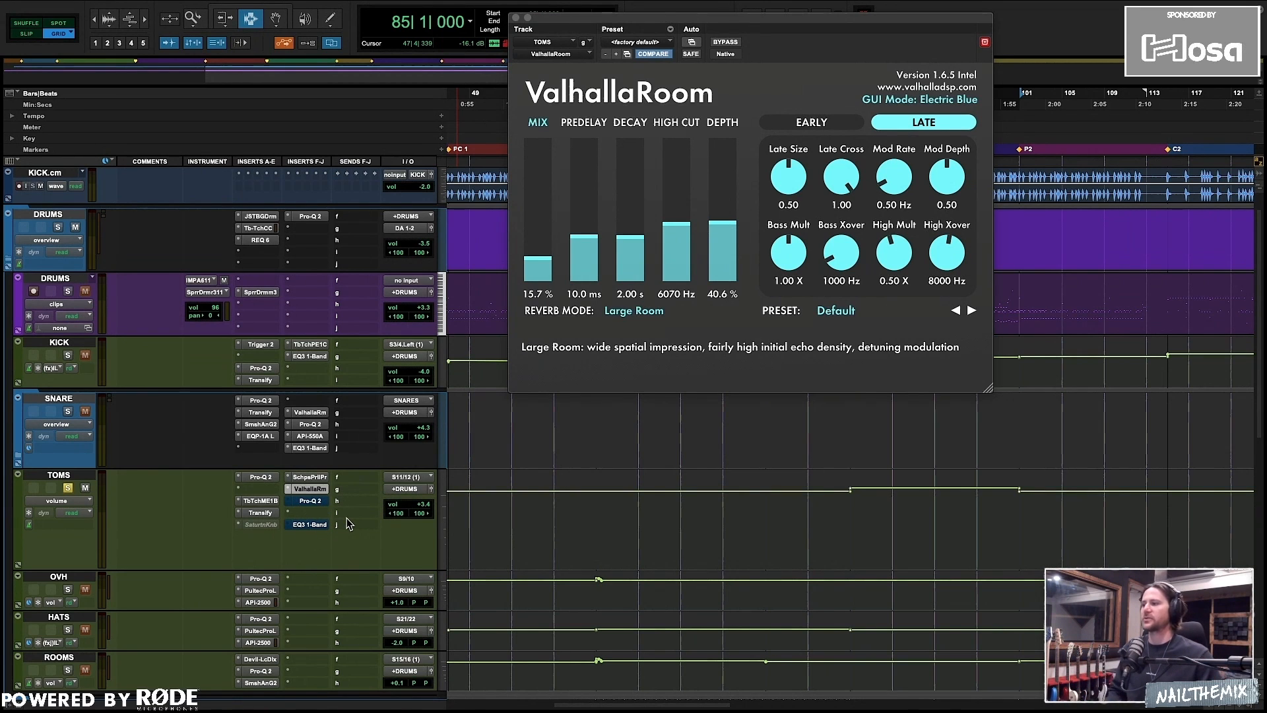
- View the Transify settings on the TOMS track, close the plugin, and select the track
click(261, 513)
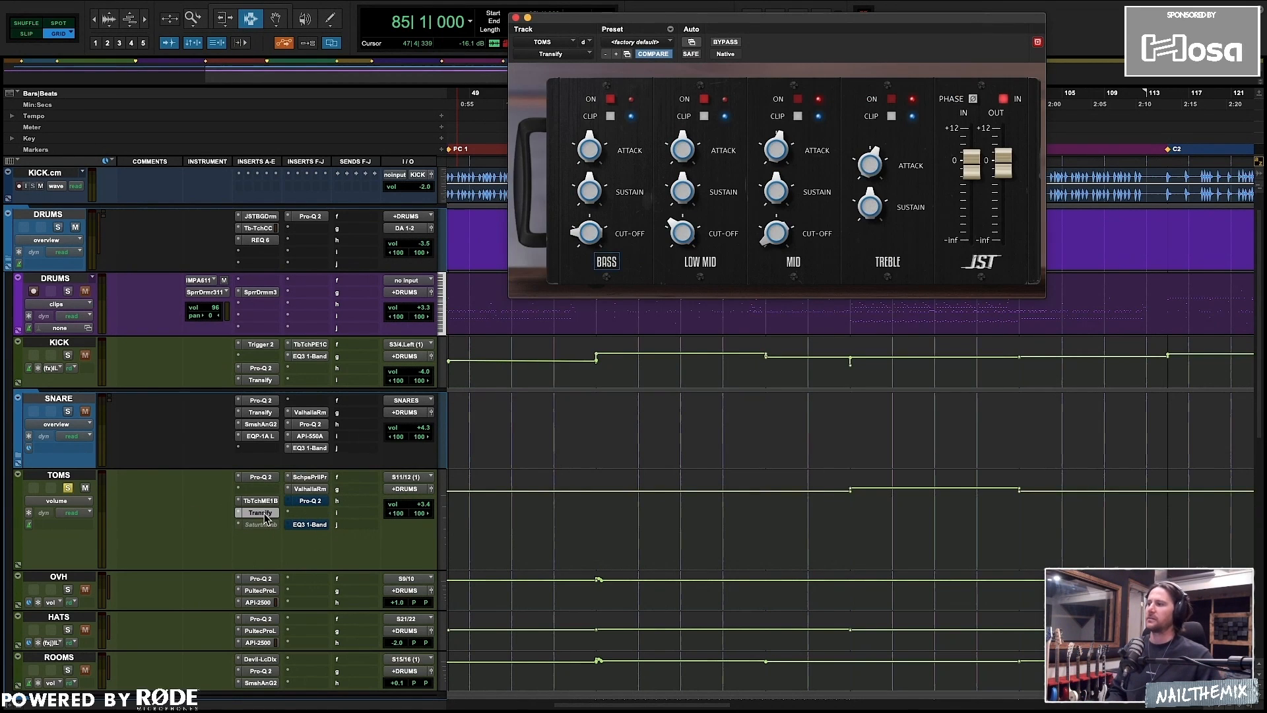
click(264, 516)
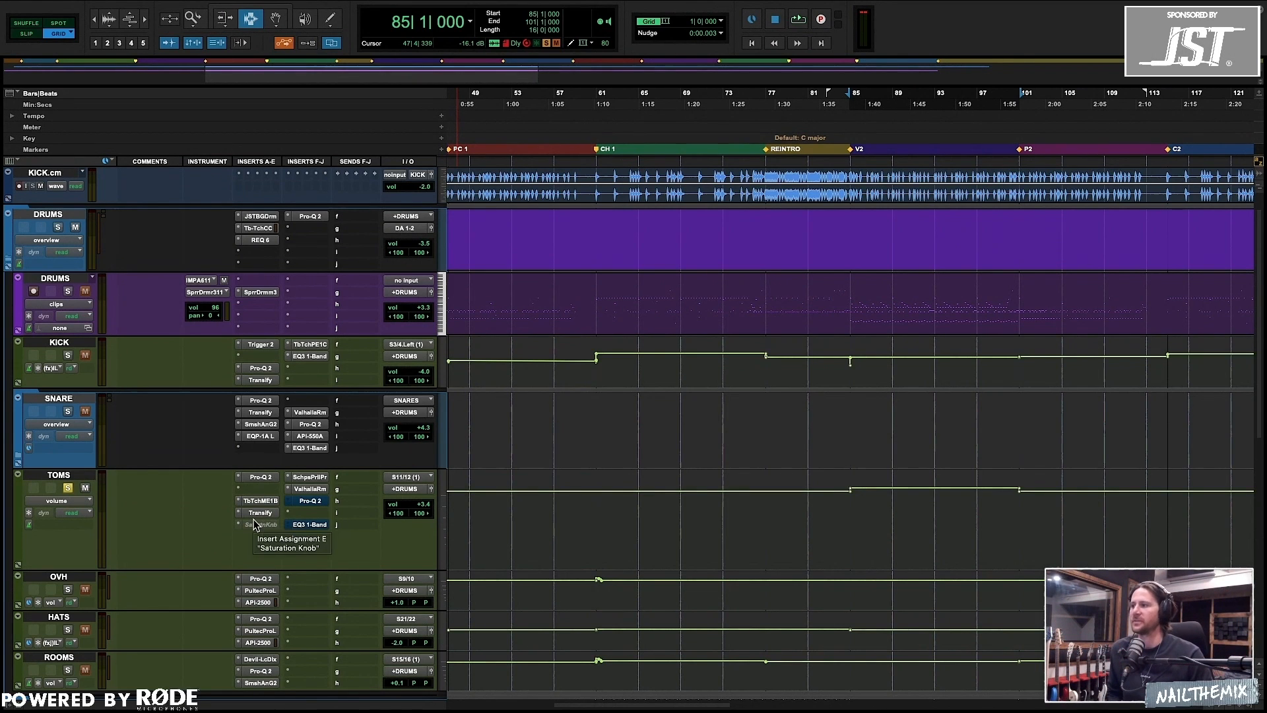
click(57, 476)
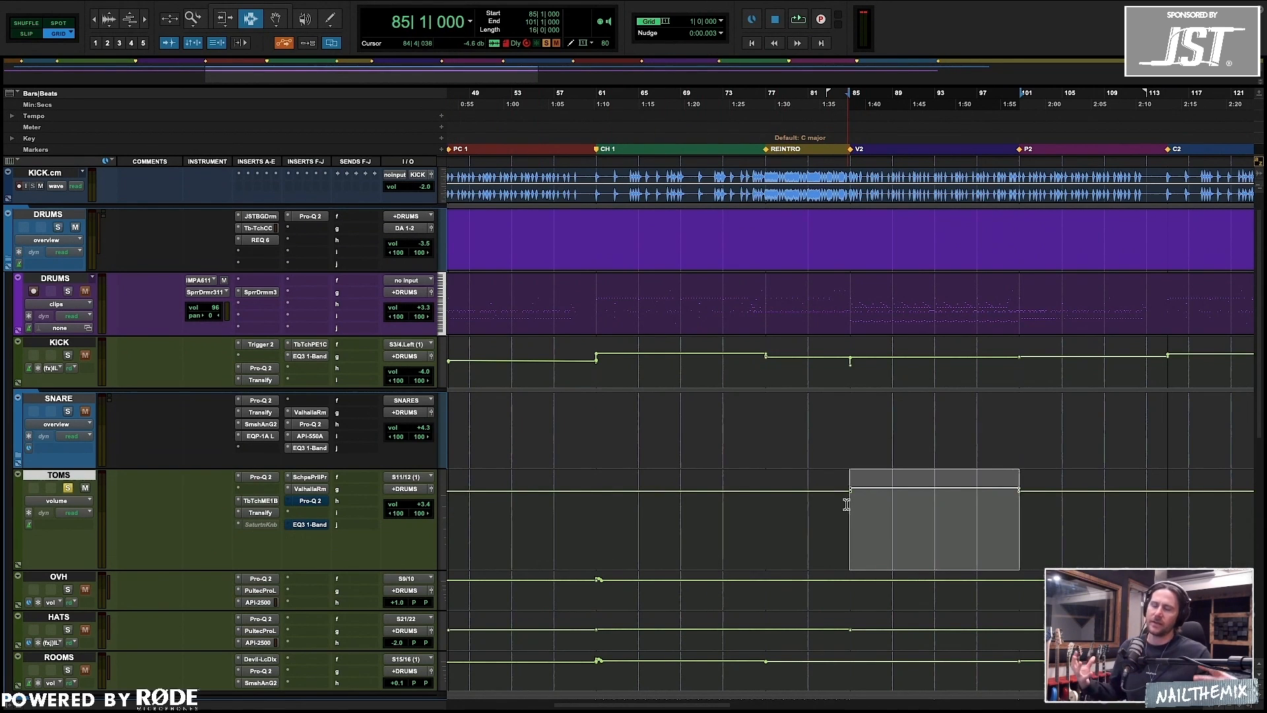
- Activate the Pro-Q 2 following ValhallaRoom on TOMS, compare it bypassed and active during playback, leave it active, and unsolo the track
click(305, 503)
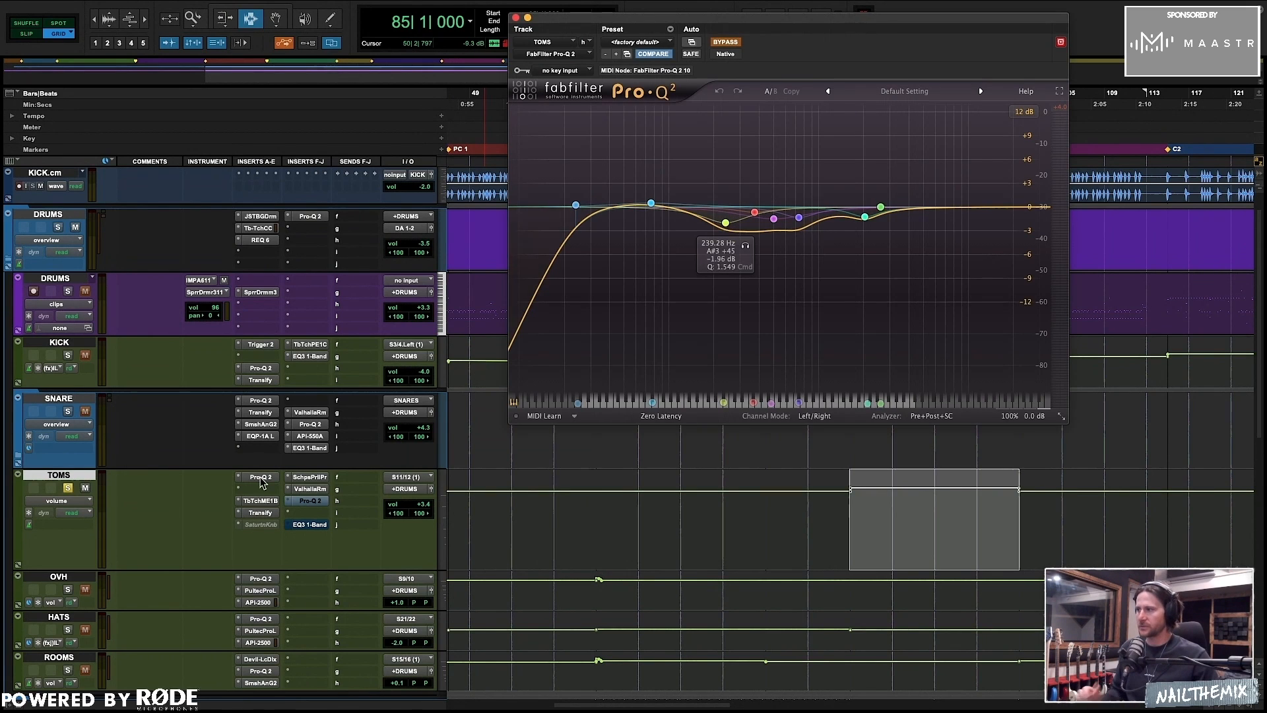
key(space)
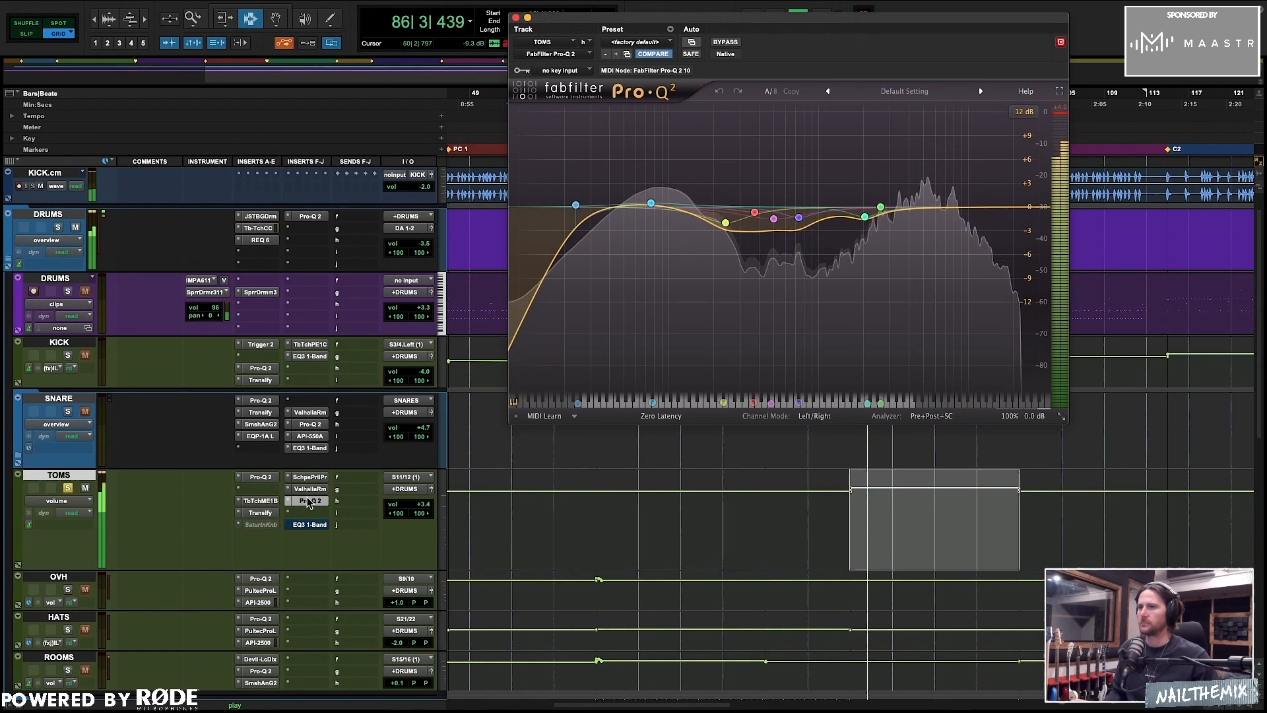
super+click(309, 502)
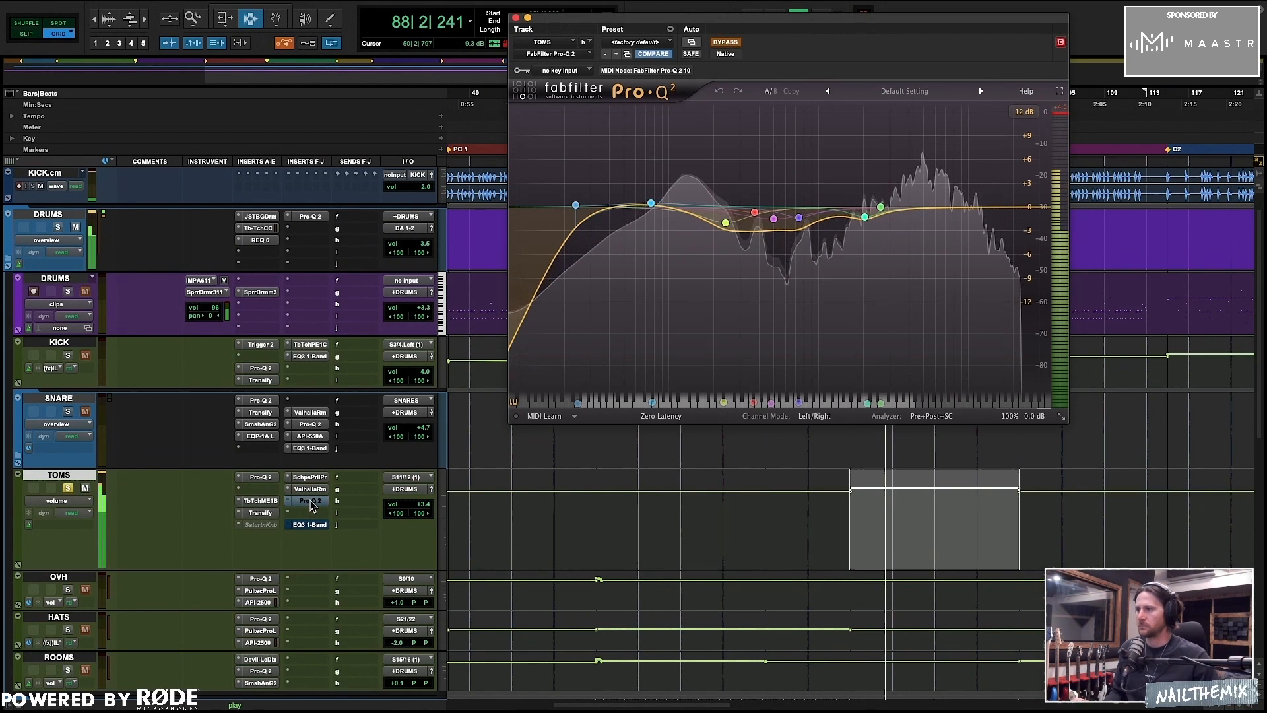
super+click(309, 501)
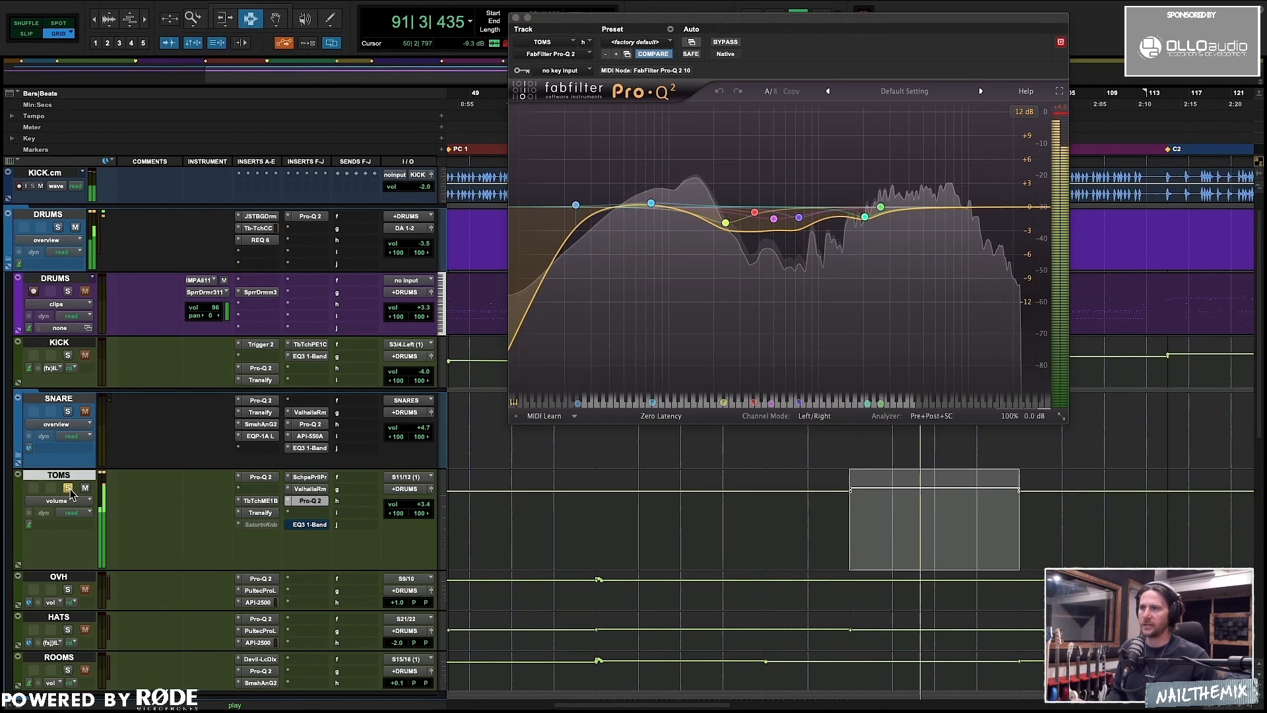
click(69, 489)
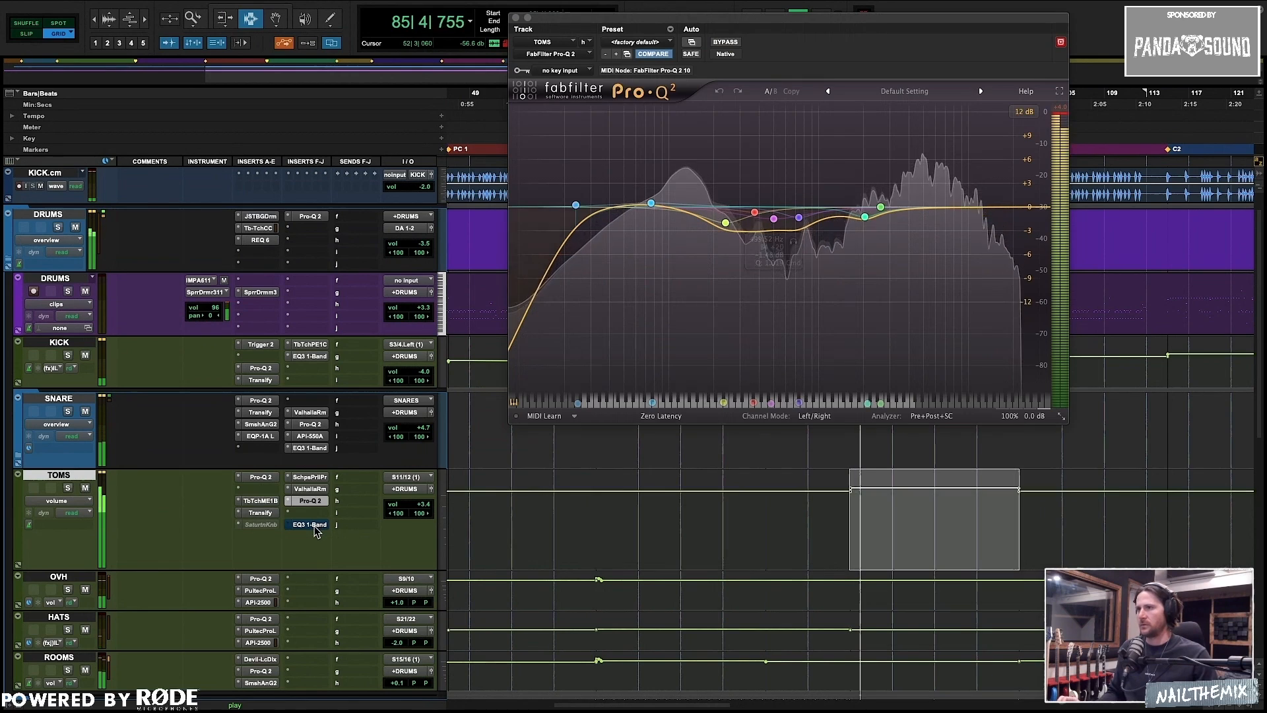
- Open and activate EQ3 1-Band on the TOMS track, and display its Input Level automation across the whole song
click(316, 525)
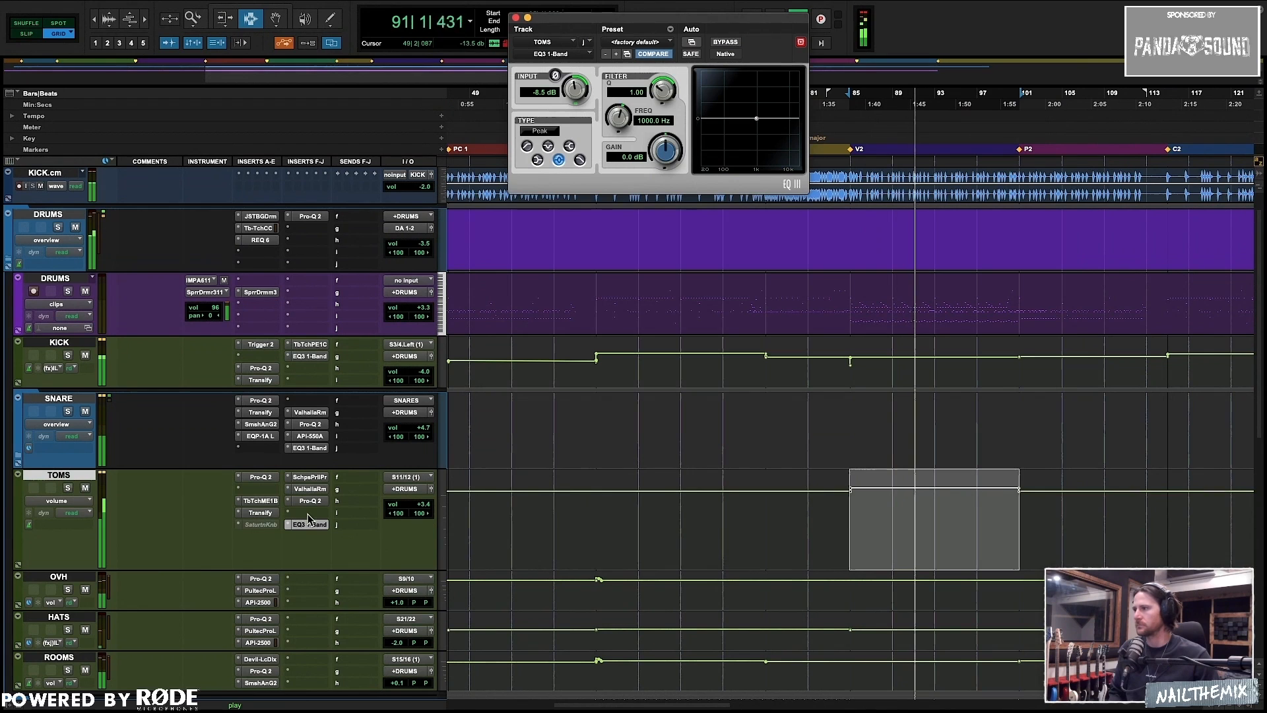
ctrl+super+click(583, 91)
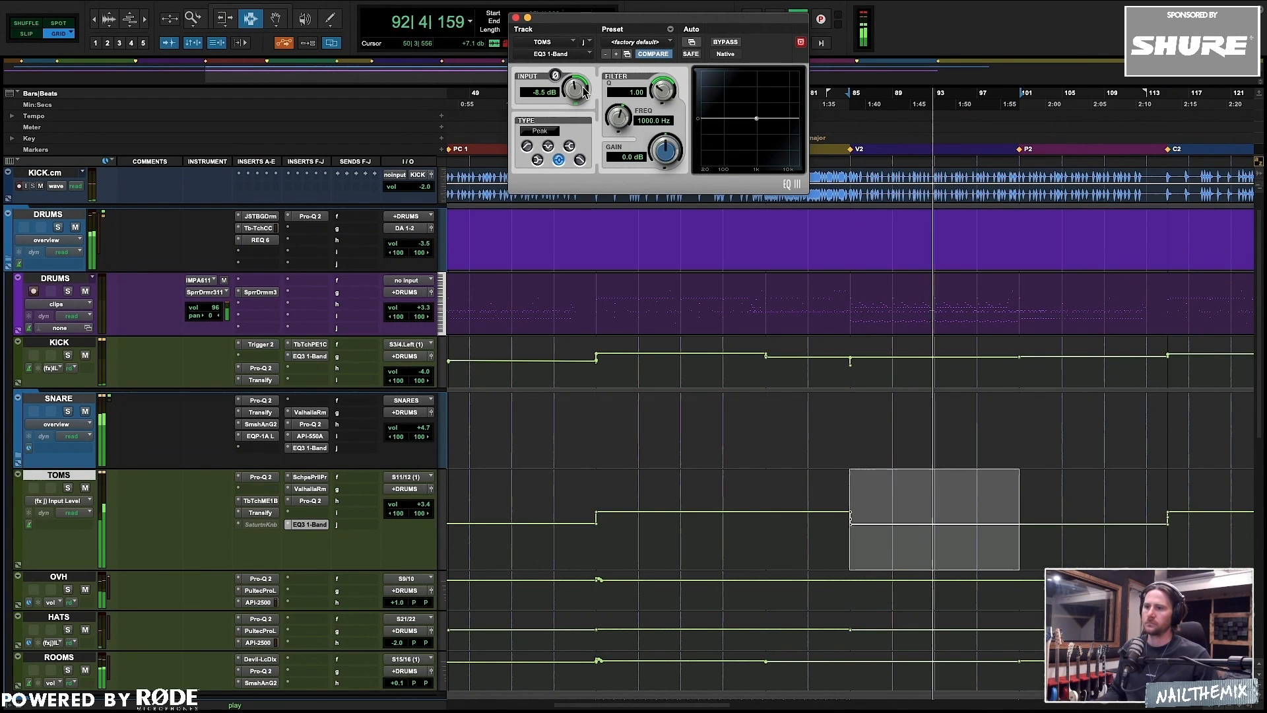
key(r)
key(r)
scroll(650, 492, down, 1)
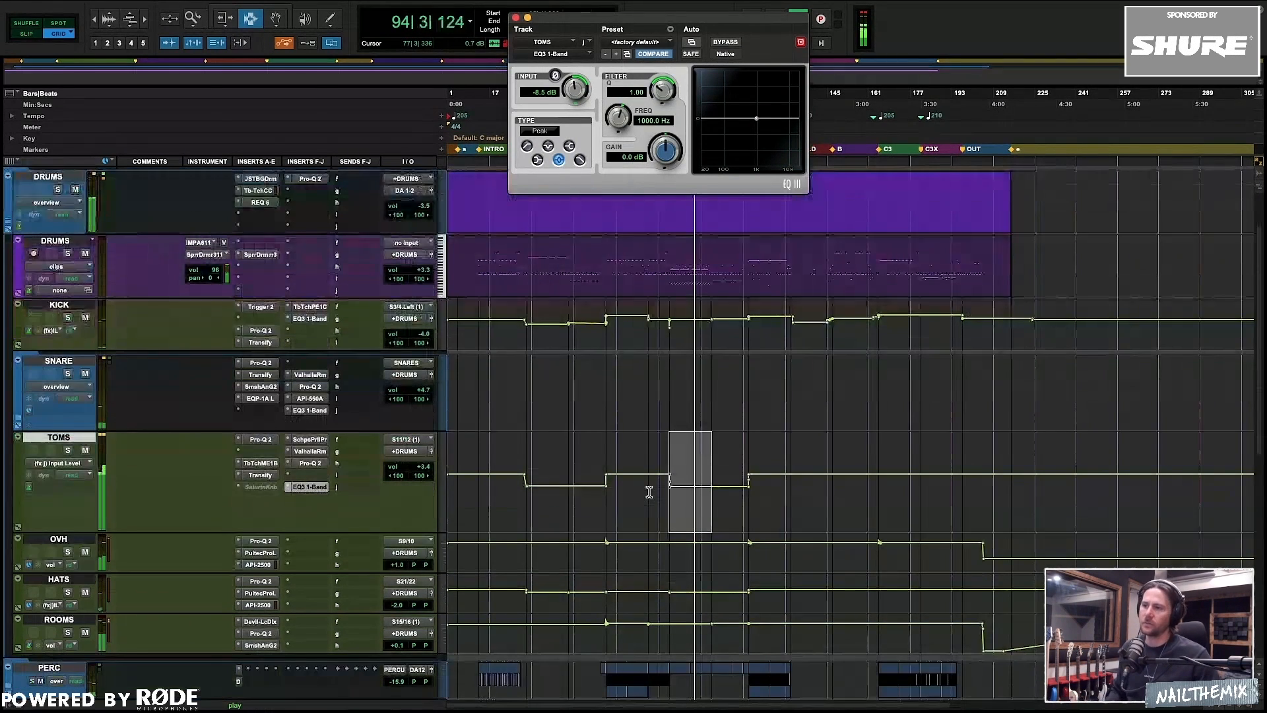
click(694, 461)
scroll(693, 459, down, 1)
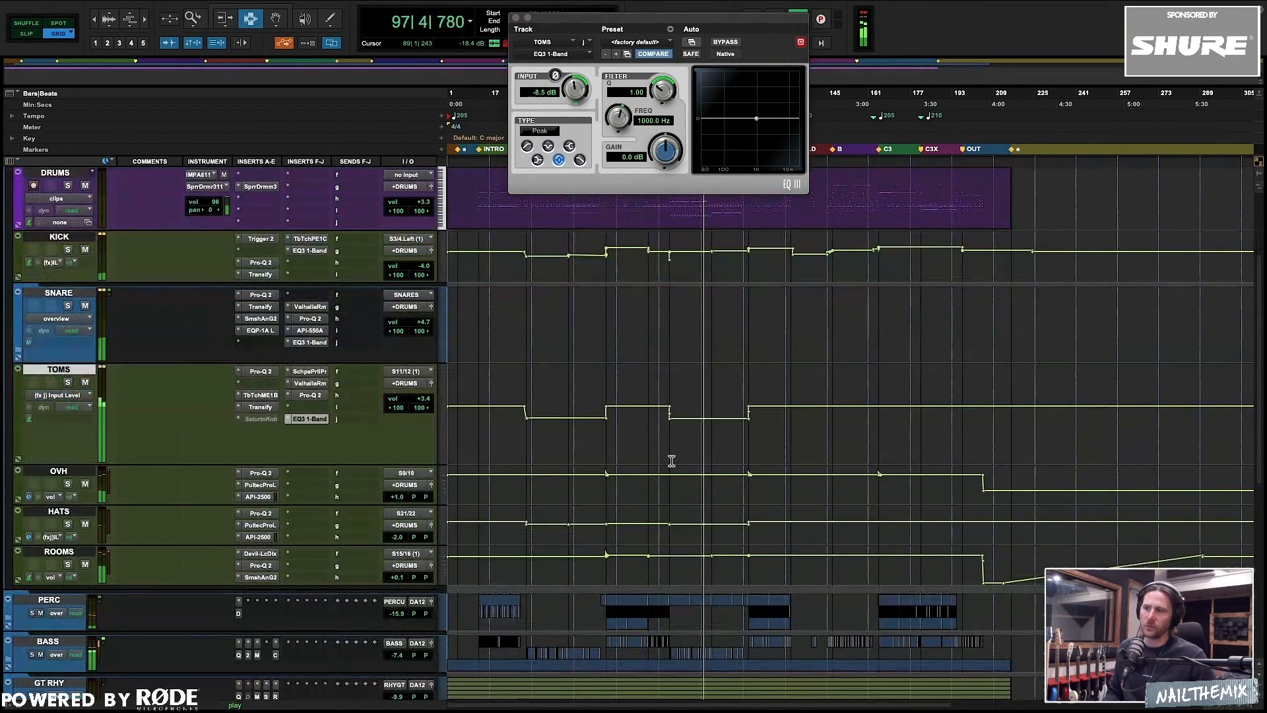